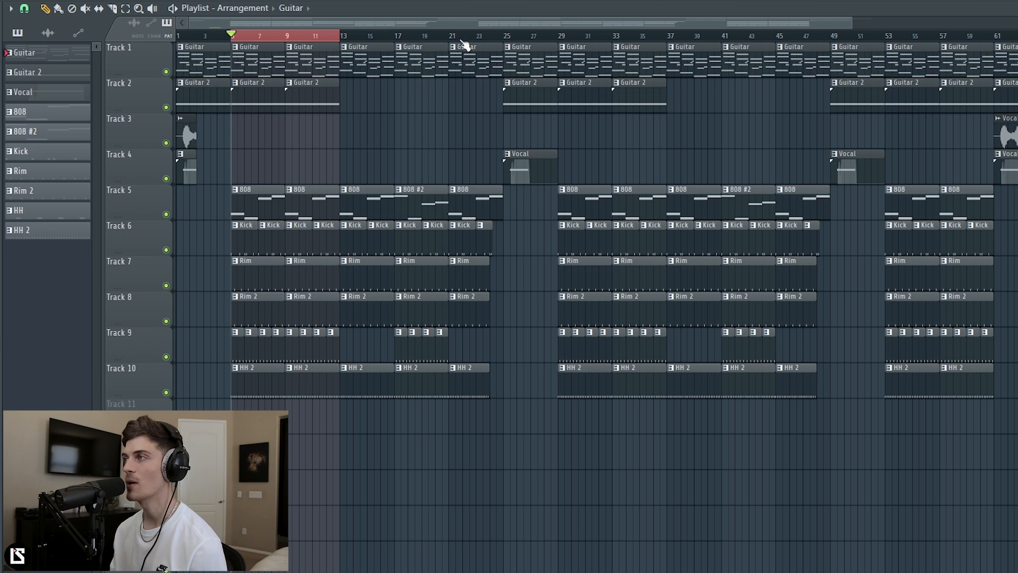
scroll(368, 41, "up", 3)
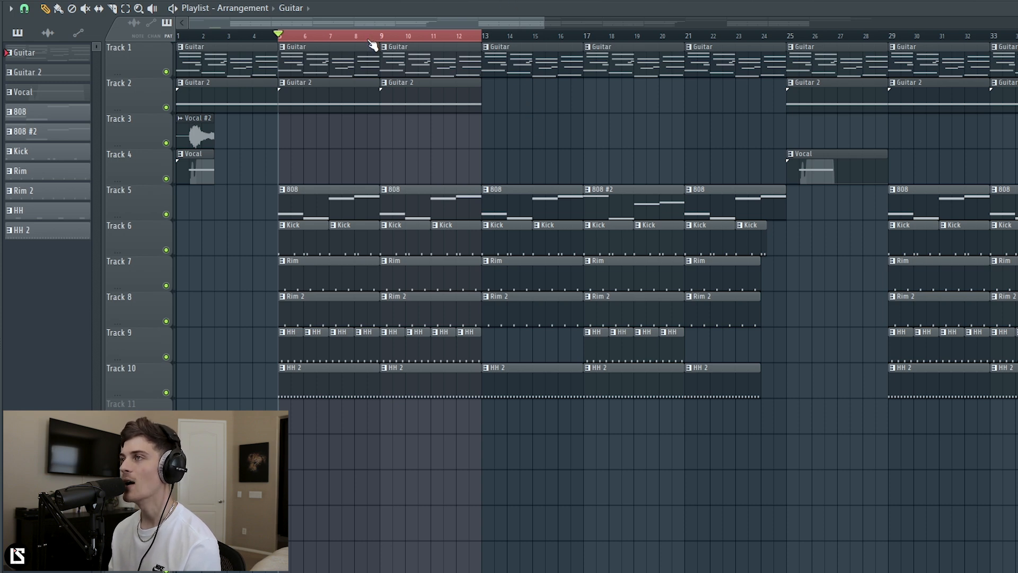
scroll(374, 44, "down", 2)
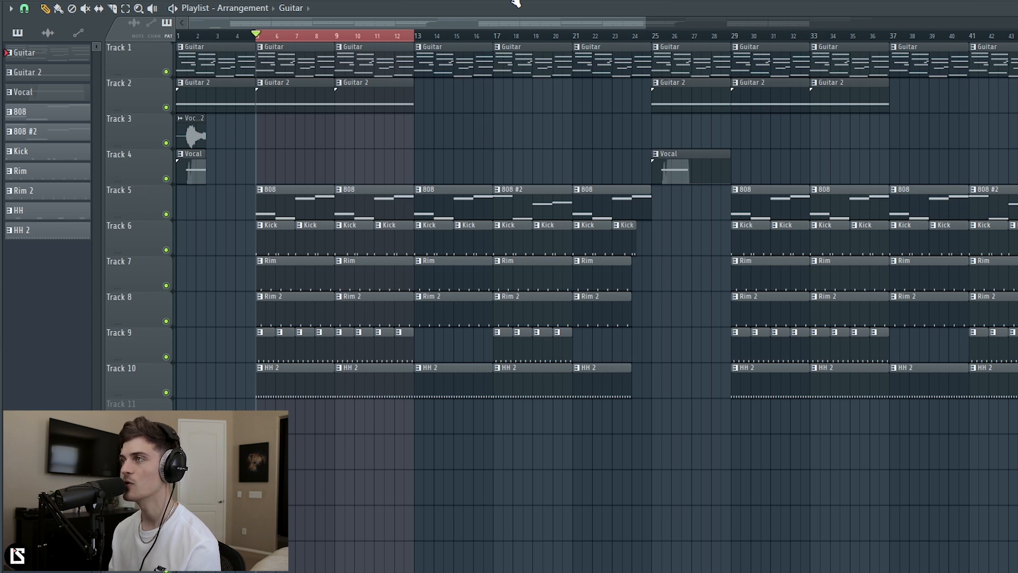
key("F9")
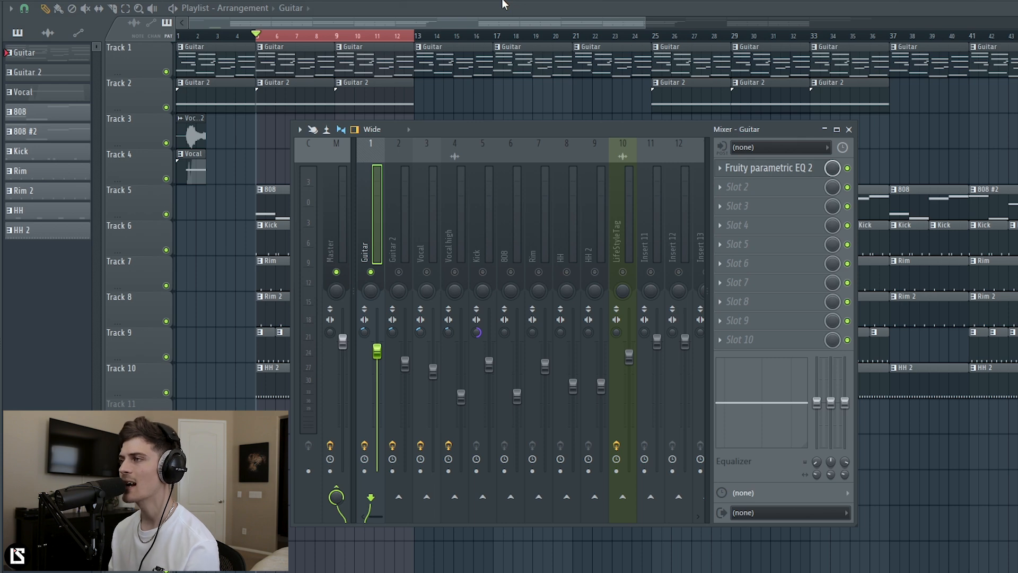
key("F9")
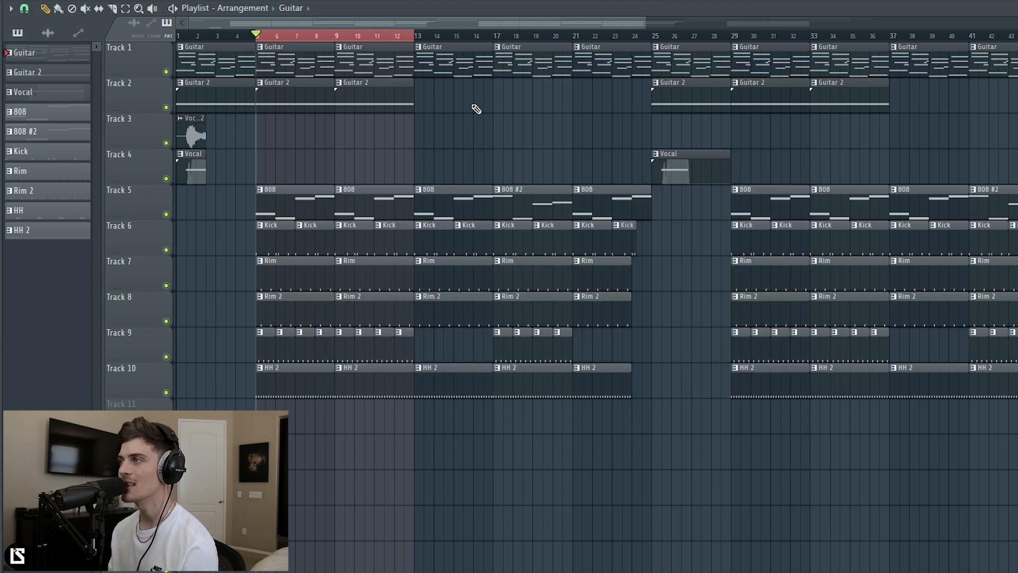
key("F9")
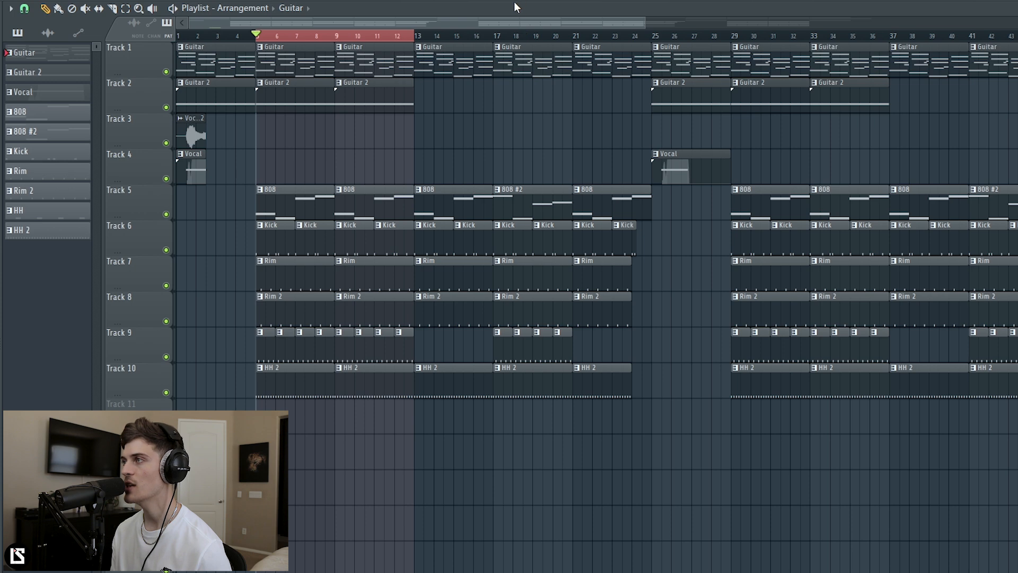
Open the mixer, solo the Guitar track and play the looped section to hear it alone
key("F9")
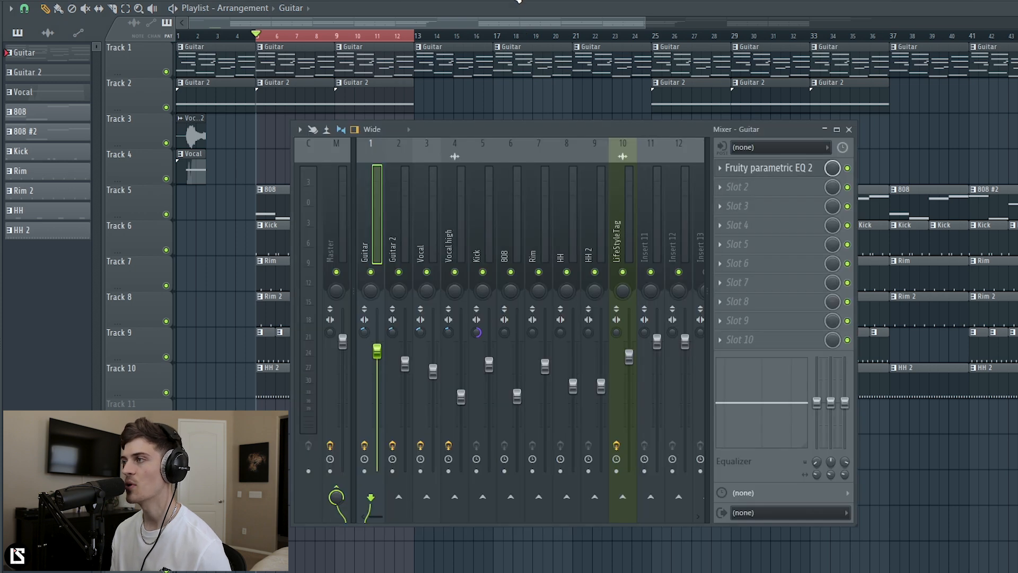
right_click(371, 272)
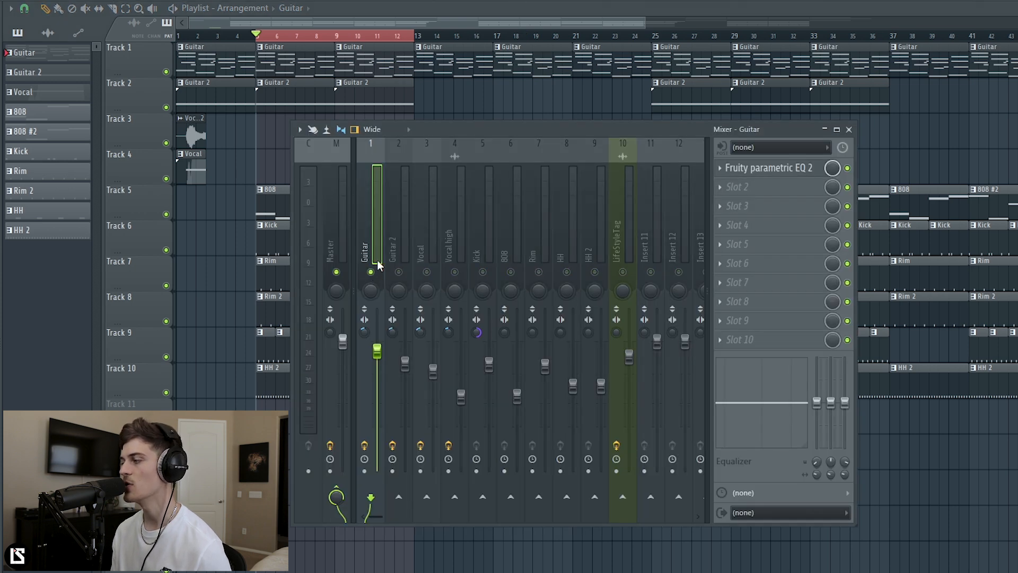
key("space")
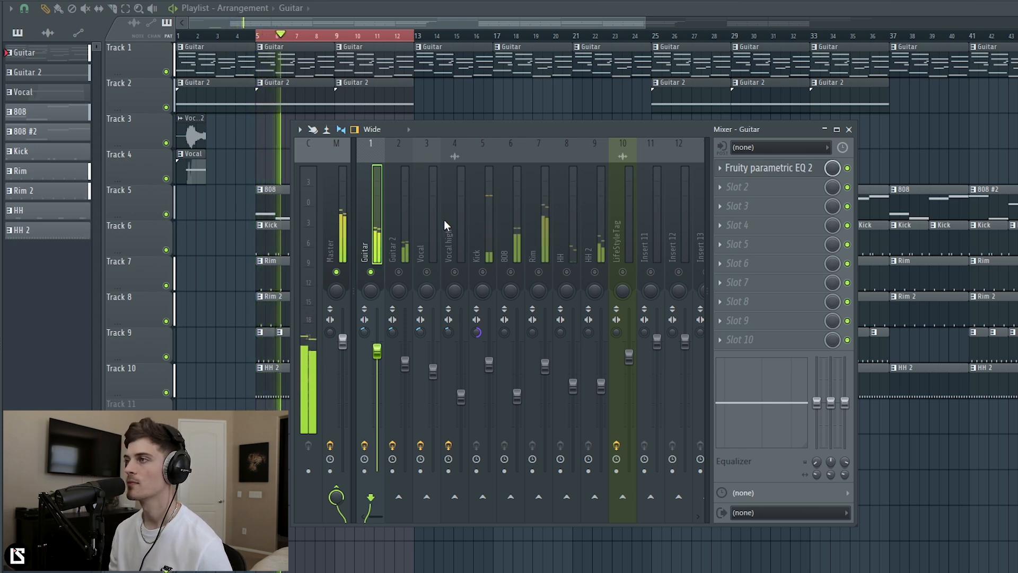
key("space")
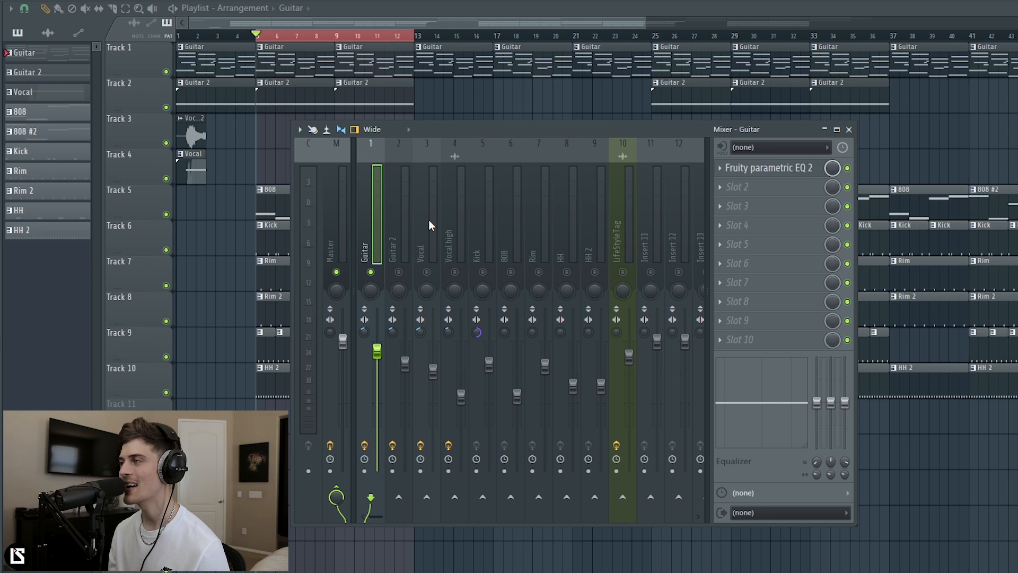
Load the Waves Kramer Tape Stereo plugin into slot 3 of the Guitar track and reposition its window
left_click(759, 212)
mouse_move(906, 445)
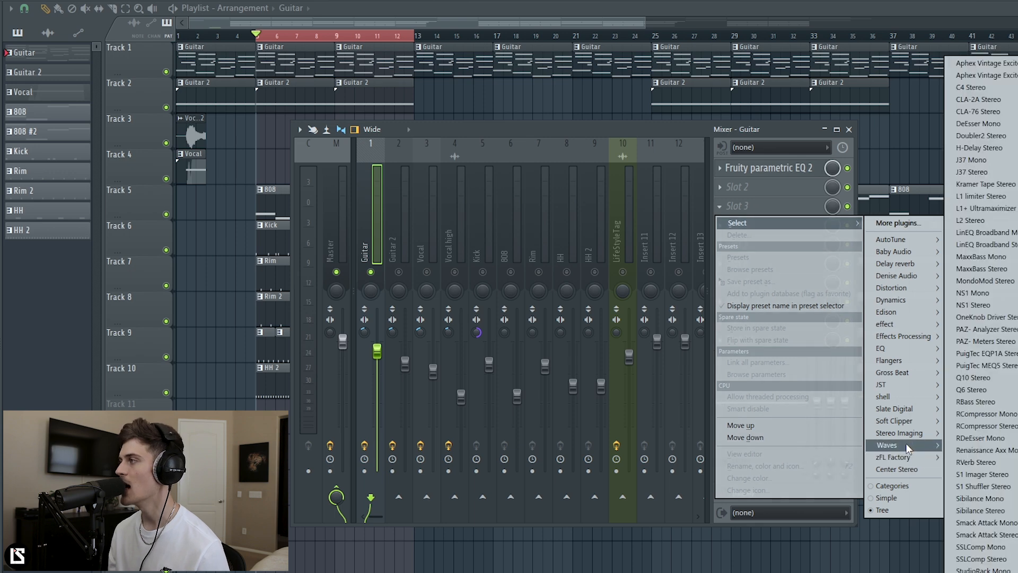
left_click(981, 185)
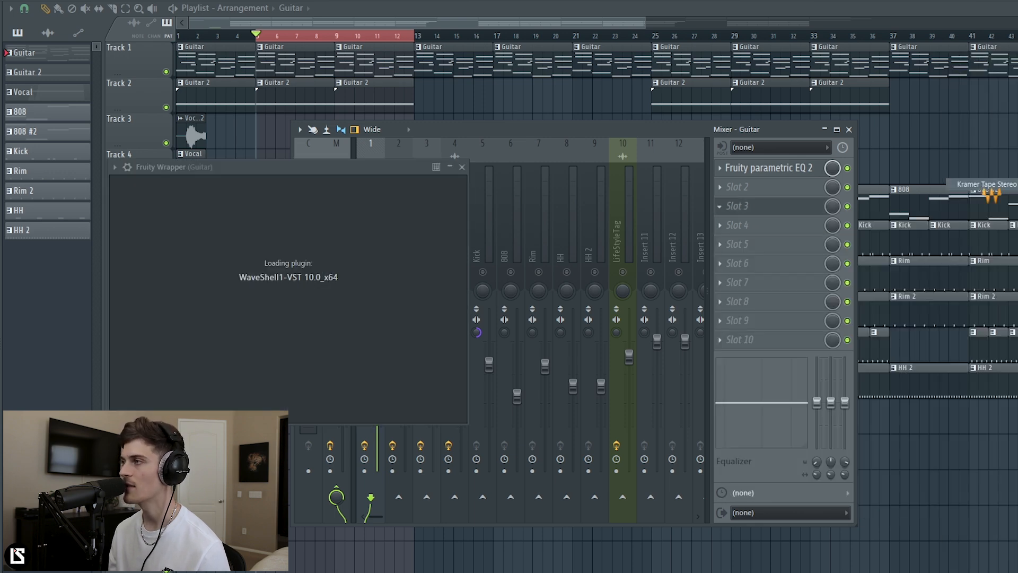
left_click_drag(326, 171, 465, 238)
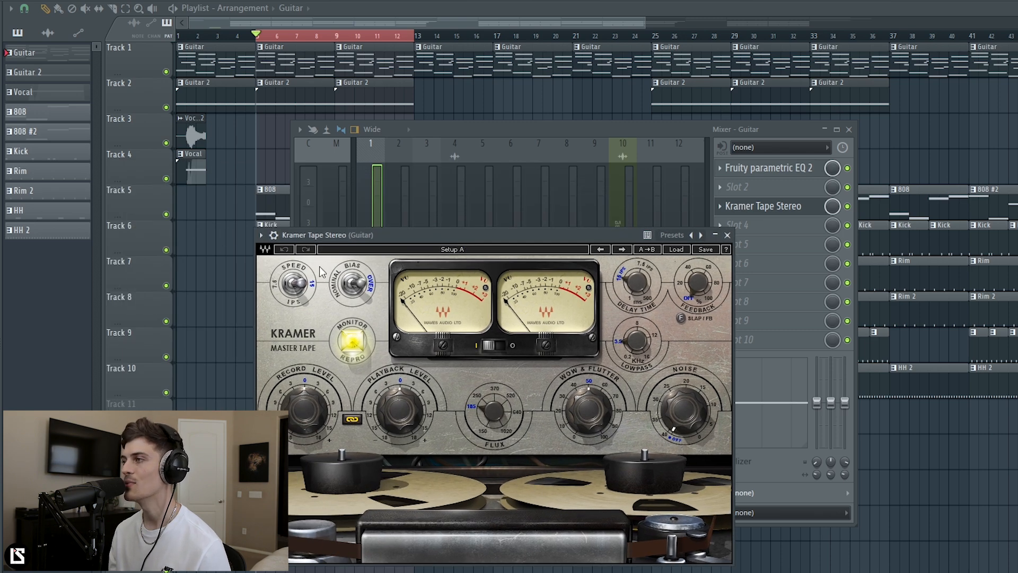
left_click_drag(364, 237, 383, 209)
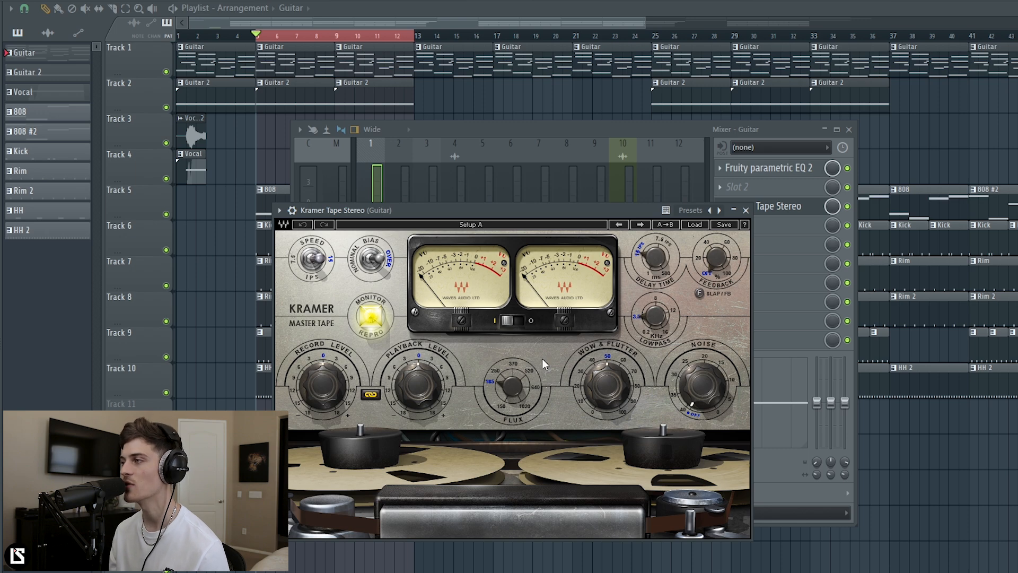
In Kramer Tape, set Wow & Flutter to 0.0 and Record Level to 2.2
left_click_drag(613, 393, 613, 424)
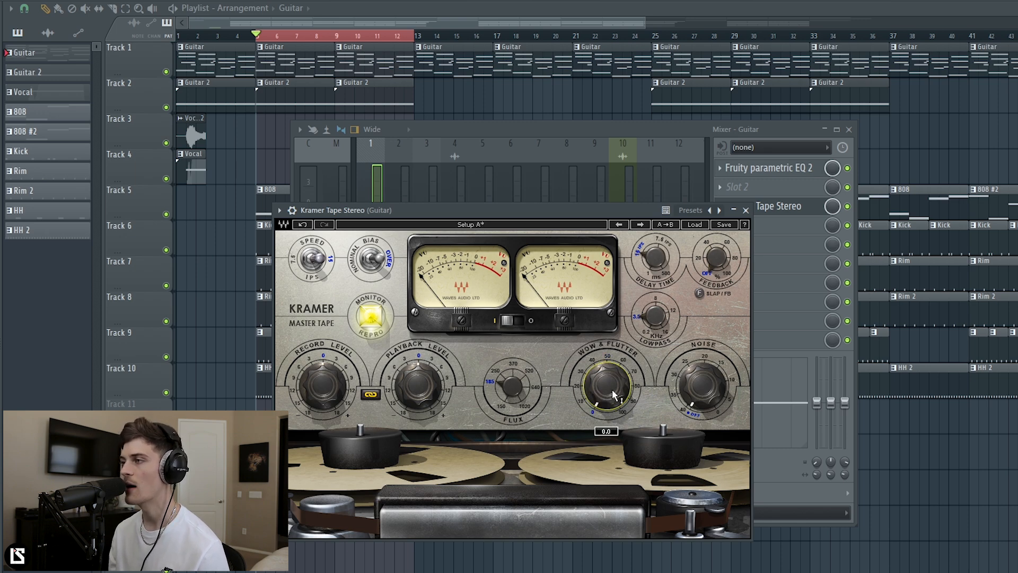
left_click_drag(326, 389, 325, 379)
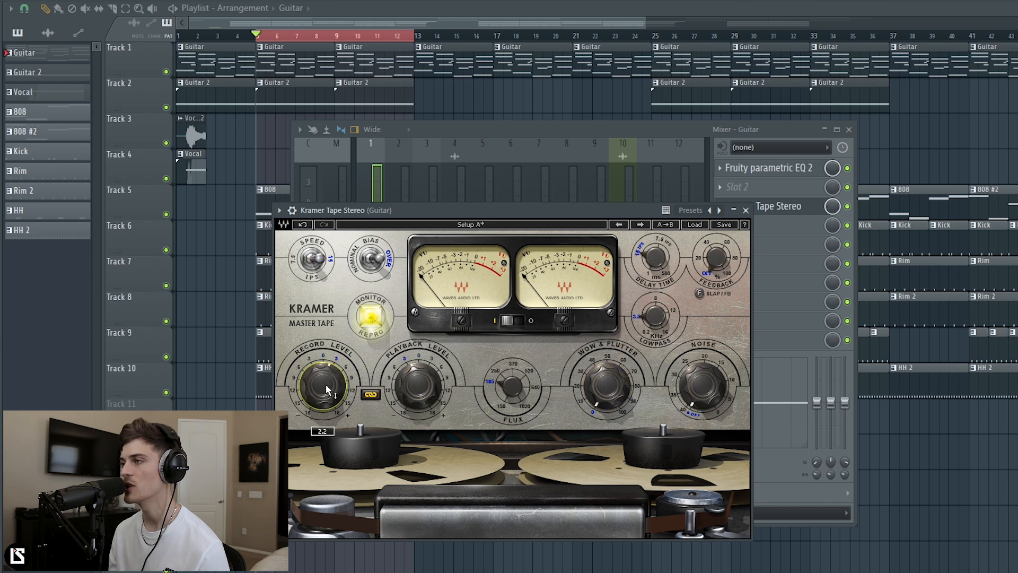
mouse_move(423, 403)
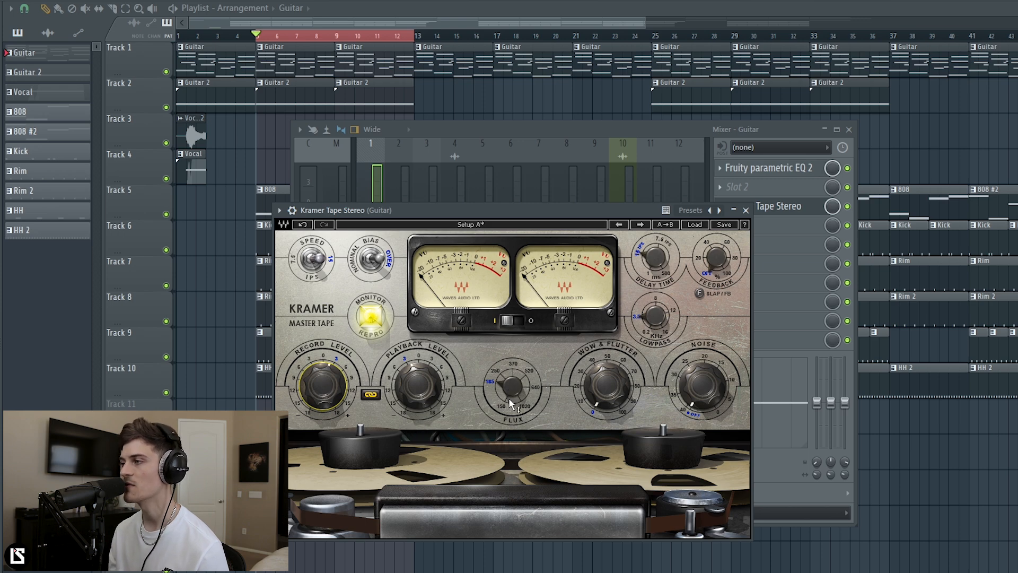
mouse_move(511, 392)
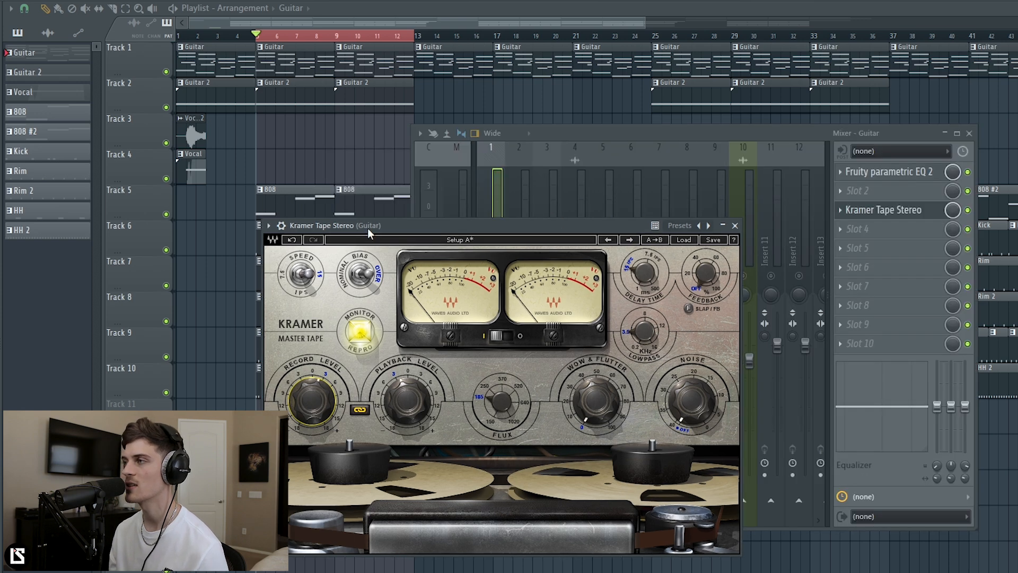
Spread the mixer and Kramer Tape windows apart and take the mixer out of solo so all tracks are active
left_click_drag(368, 228, 301, 239)
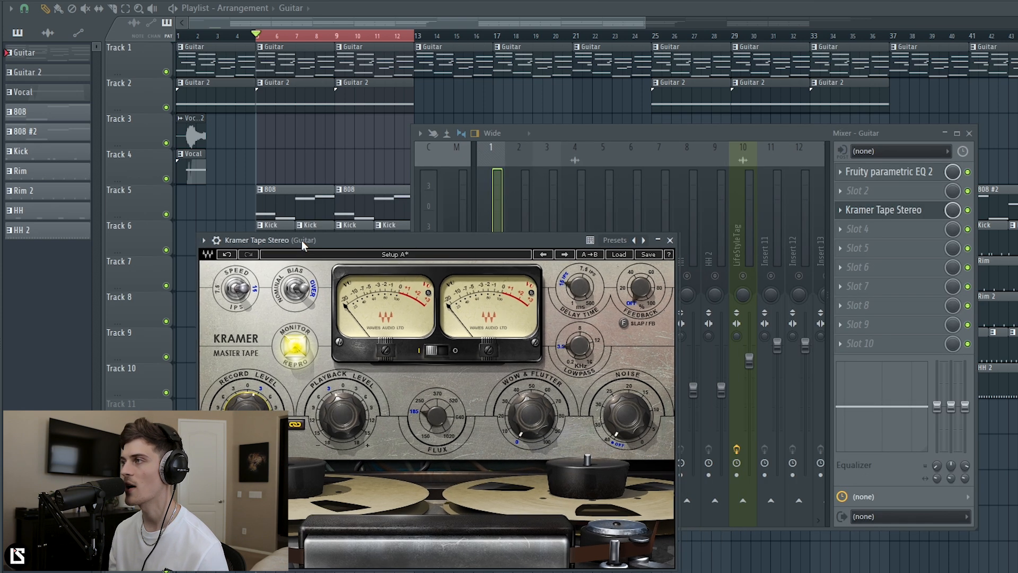
left_click_drag(615, 135, 628, 126)
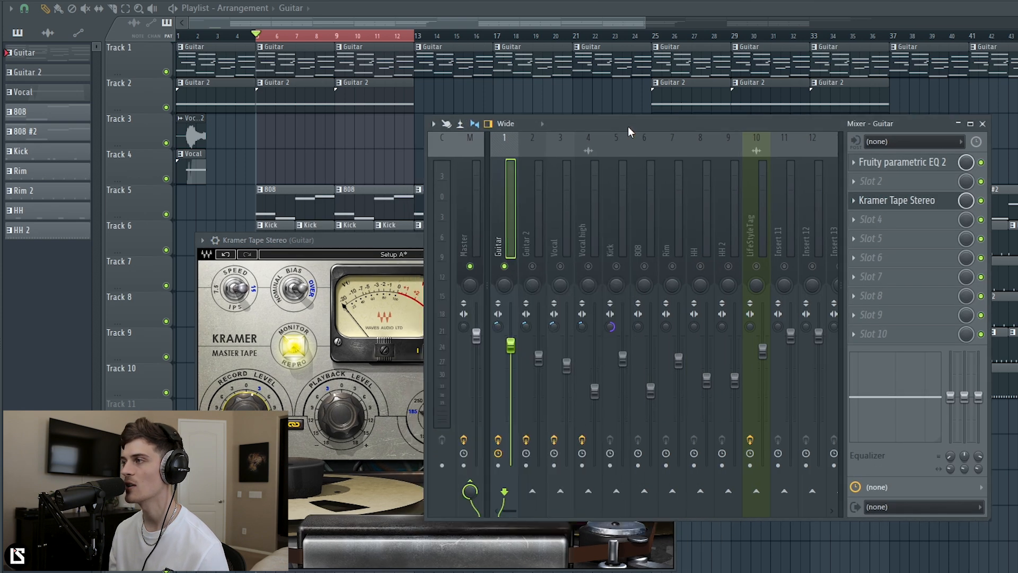
right_click(534, 269)
right_click(535, 269)
left_click(304, 241)
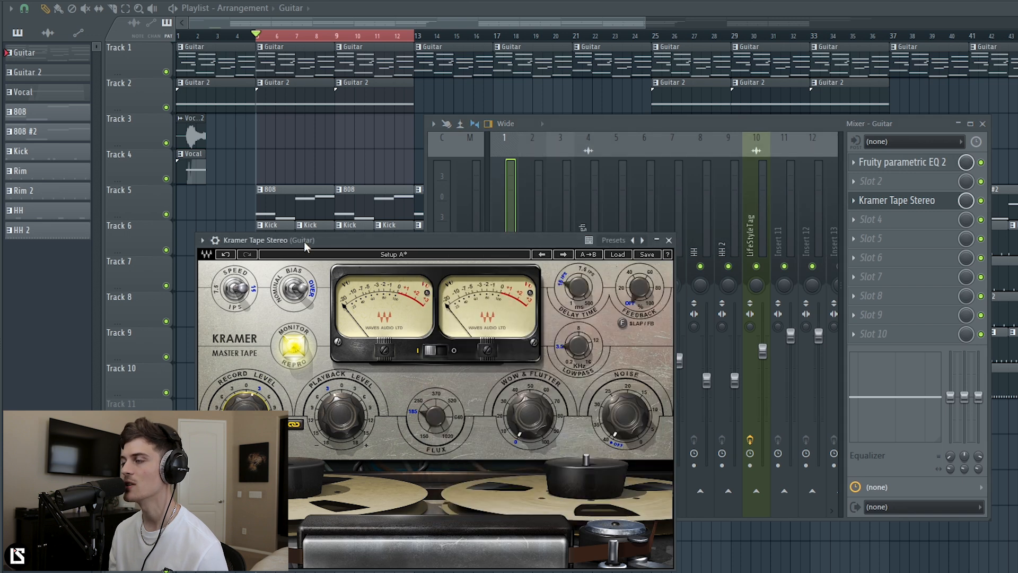
Audition the tape saturation by starting from Flux 150 and Record Level 0, raising Record Level and Flux to 1020 during playback
left_click_drag(434, 418, 438, 438)
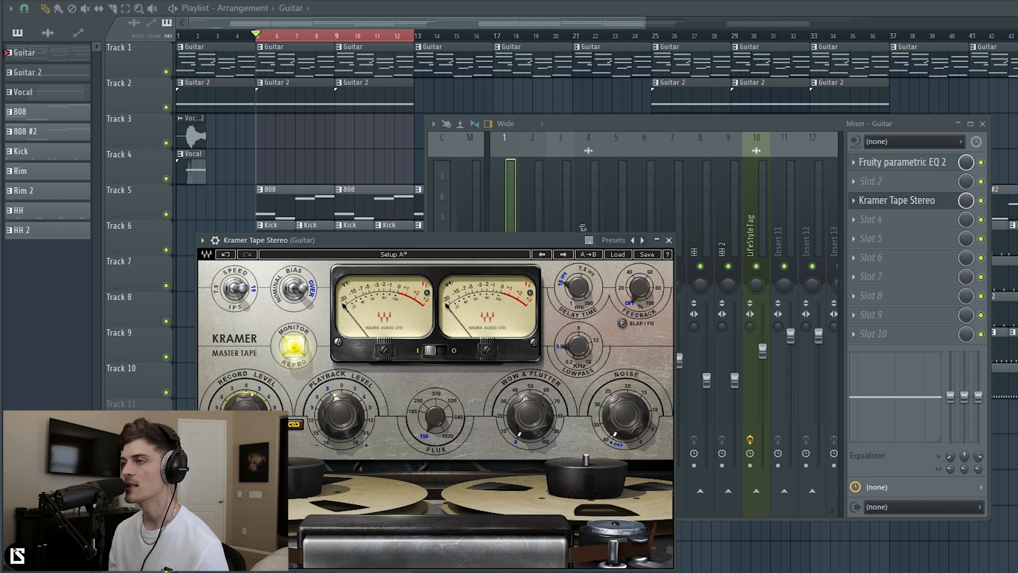
left_click_drag(246, 418, 245, 431)
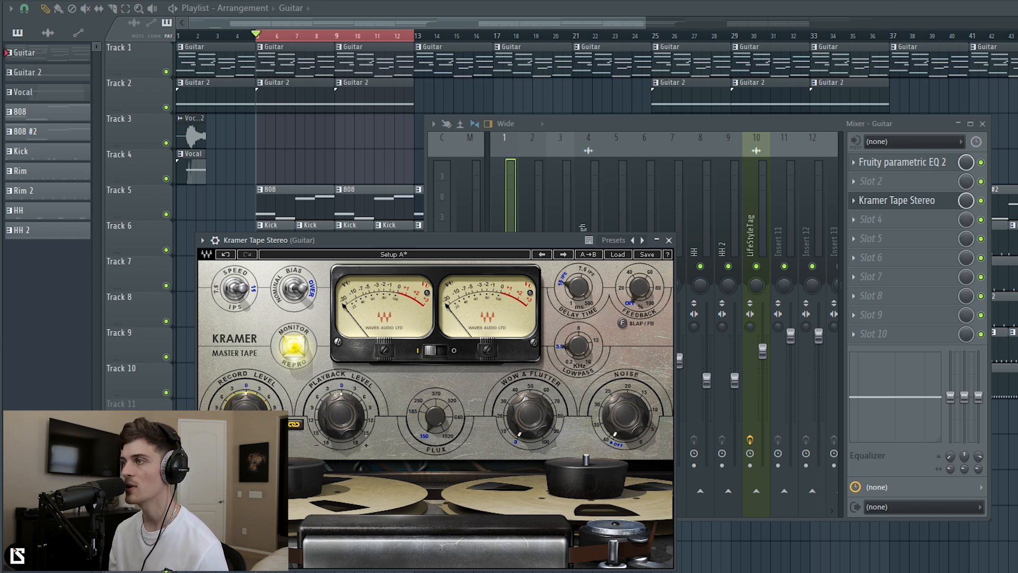
key("space")
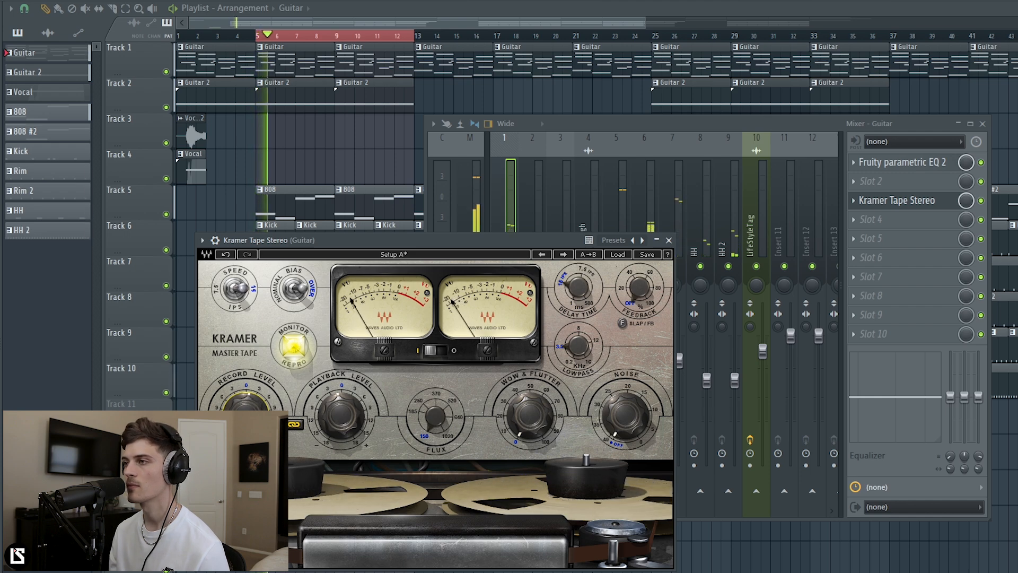
left_click_drag(246, 417, 245, 412)
left_click_drag(435, 416, 435, 395)
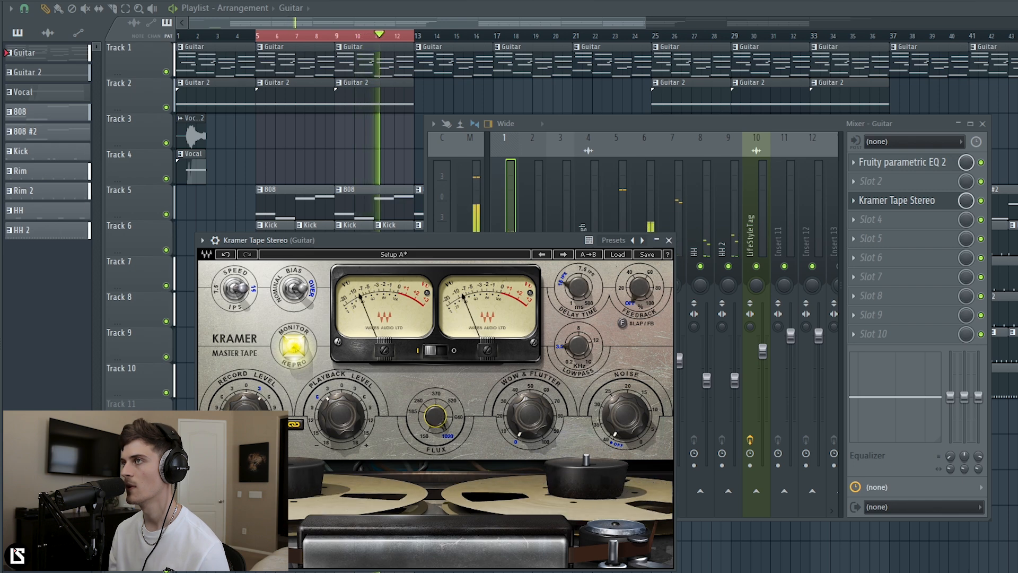
key("space")
Solo the Guitar mixer track, restart loop playback and bring the Kramer Tape window back to the front
left_click(511, 212)
right_click(505, 267)
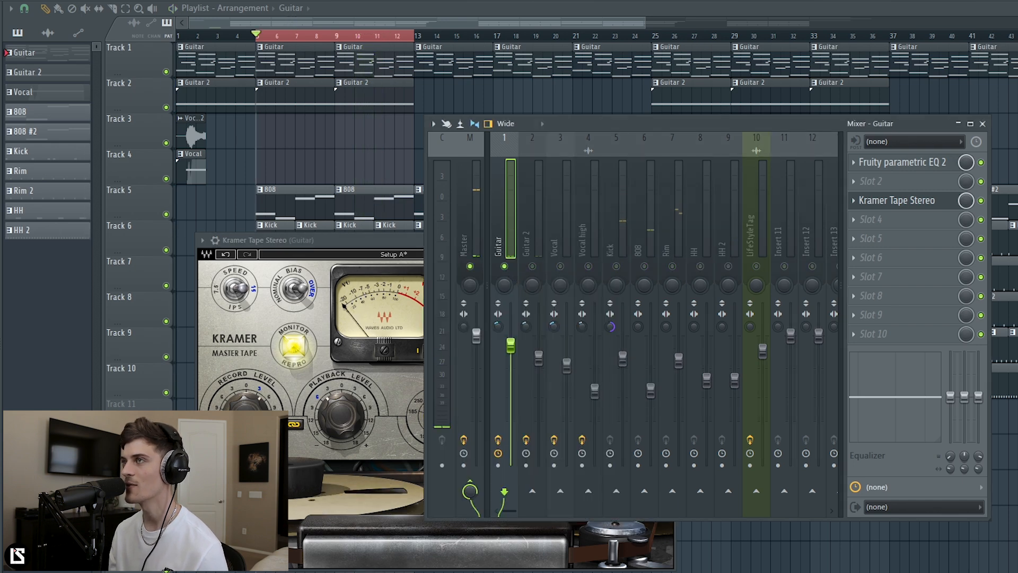
key("space")
left_click(408, 383)
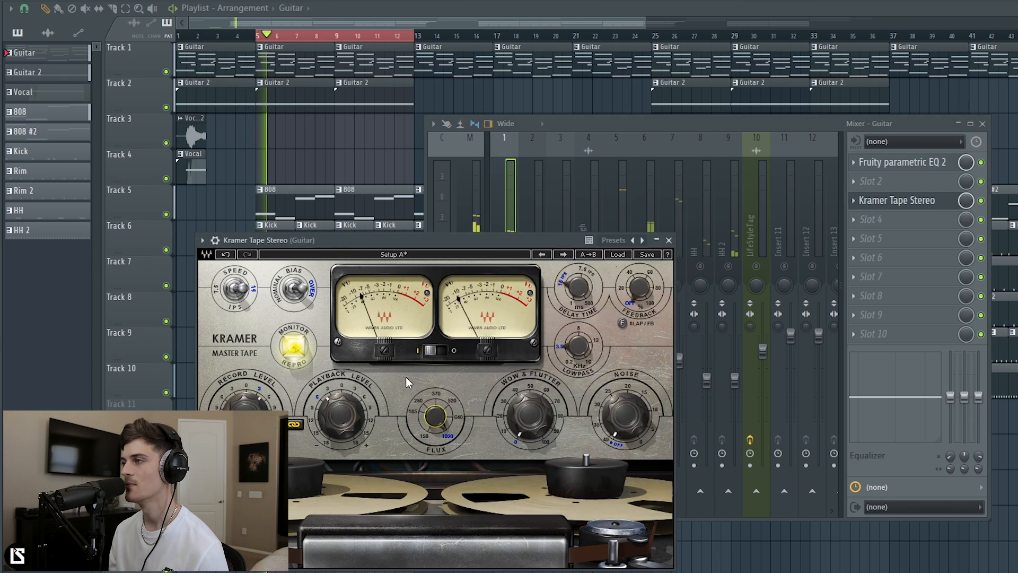
Set Kramer Tape's Flux to about 370 and raise its Record Level while the Guitar plays
mouse_move(434, 417)
left_click_drag(435, 417, 435, 456)
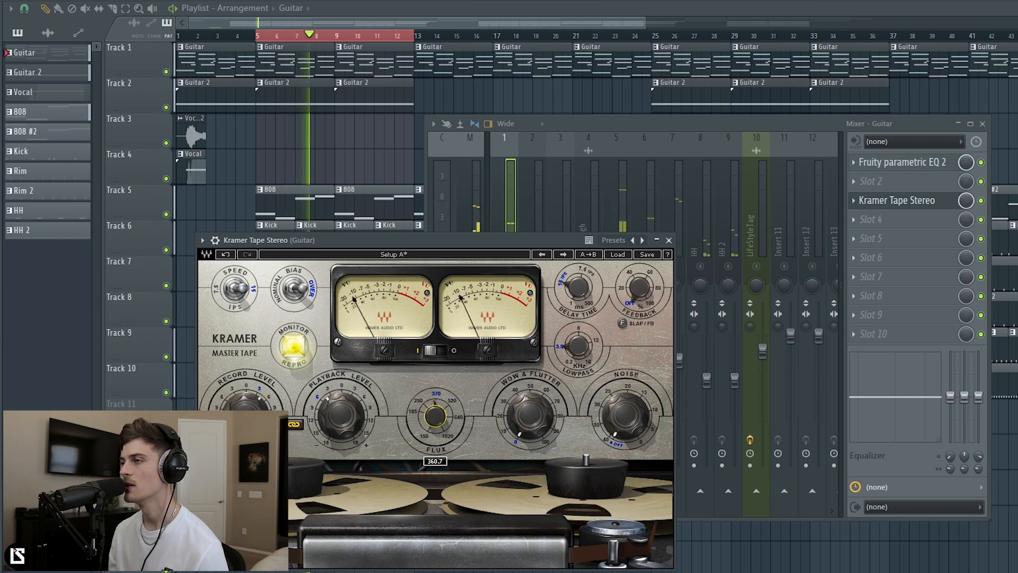
left_click_drag(246, 415, 245, 406)
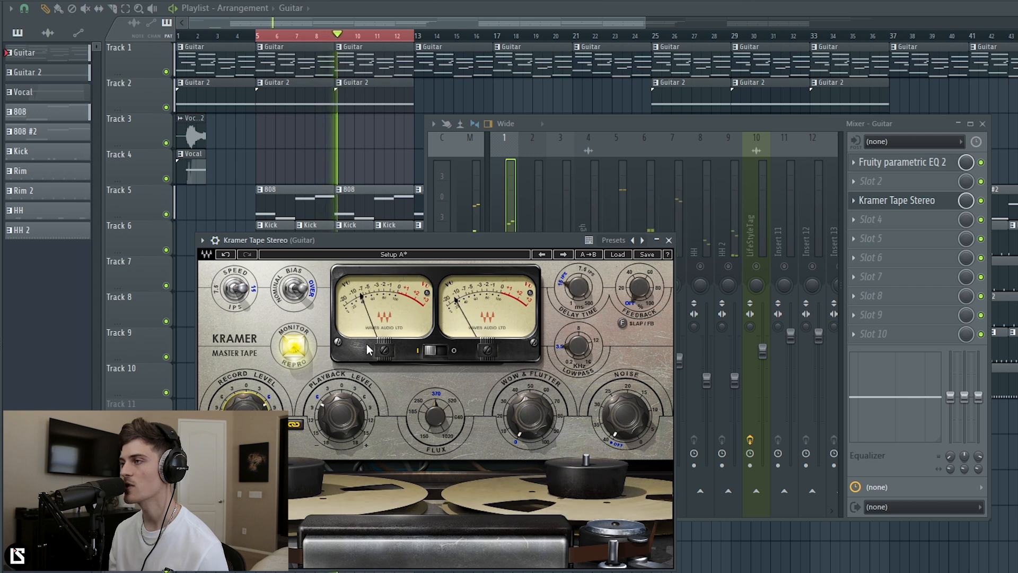
left_click_drag(245, 415, 245, 412)
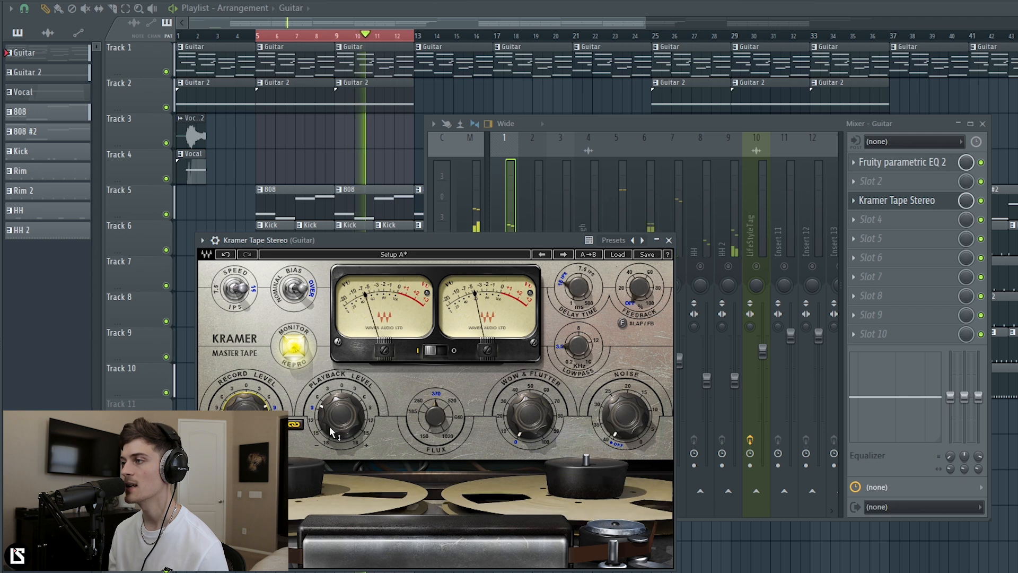
Compare the Guitar with Kramer Tape Stereo bypassed and re-enabled, and stop playback
left_click(982, 201)
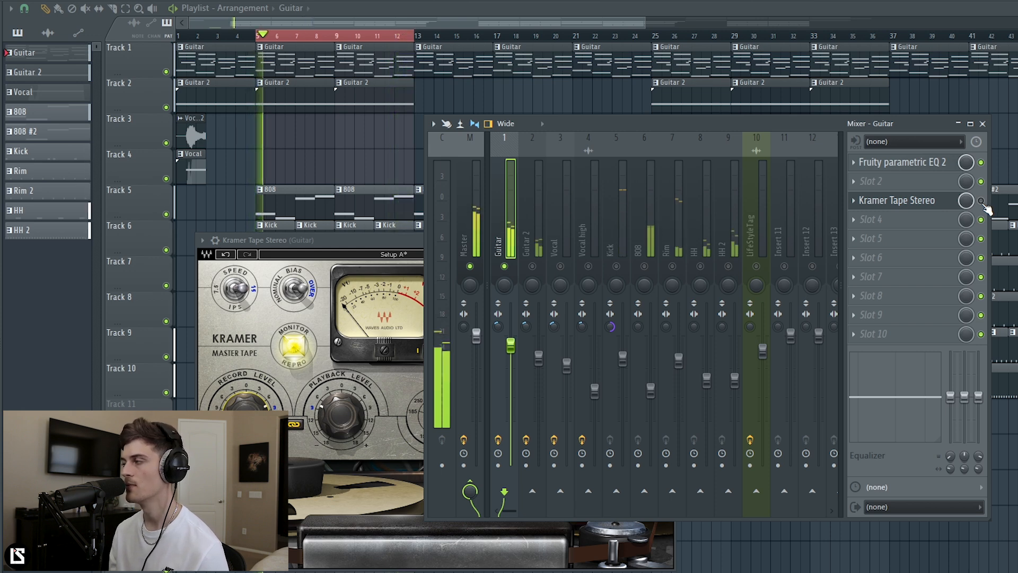
left_click(981, 202)
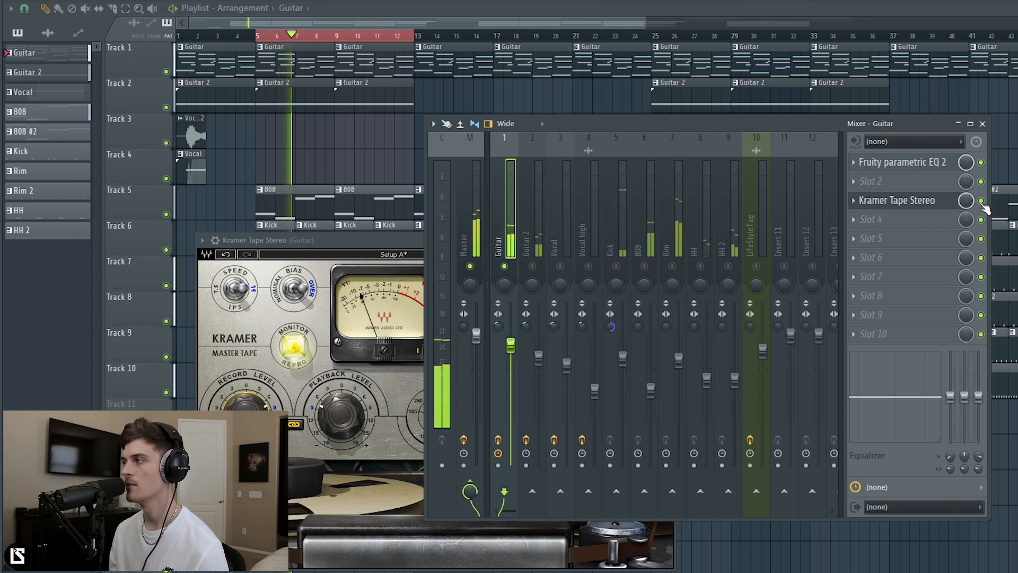
key("space")
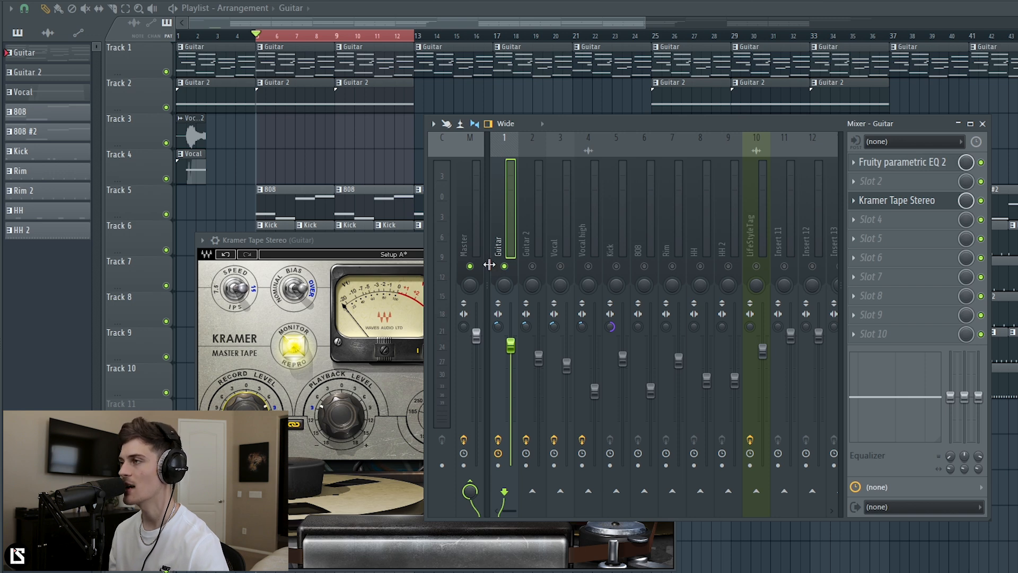
Unsolo the Guitar mixer track, check the effects on Guitar 2, and reselect the Guitar track
right_click(506, 266)
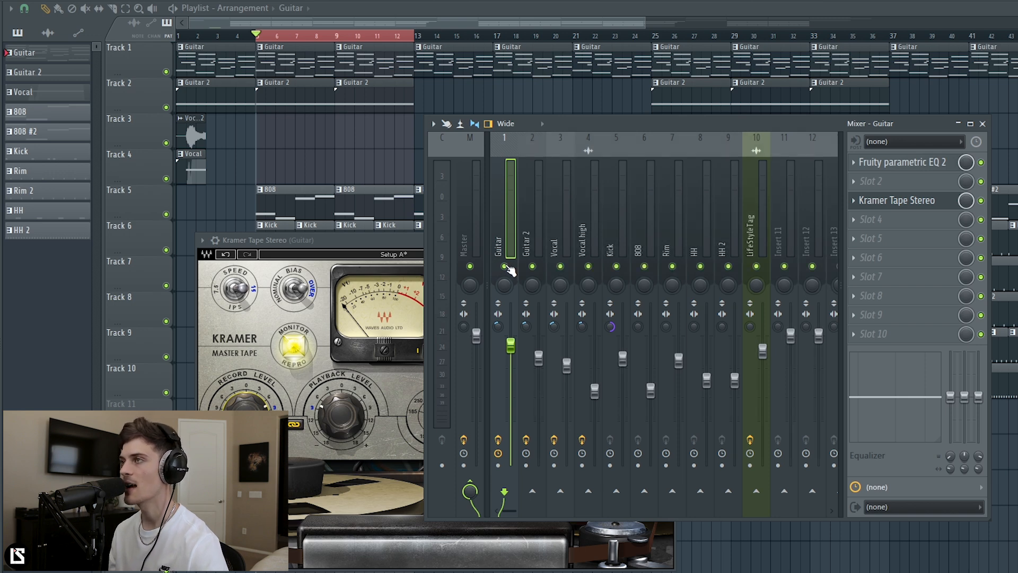
left_click(532, 252)
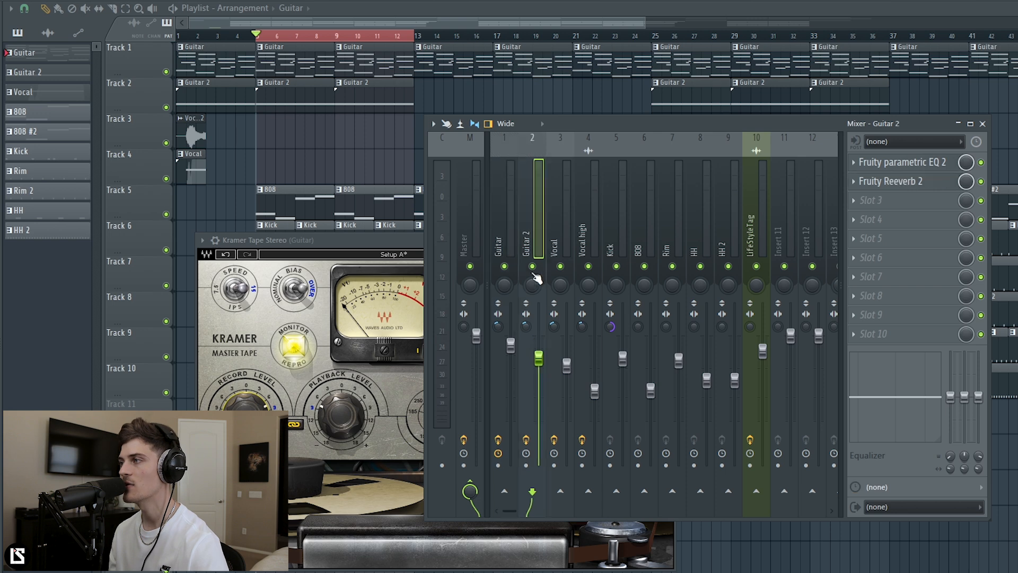
left_click(504, 241)
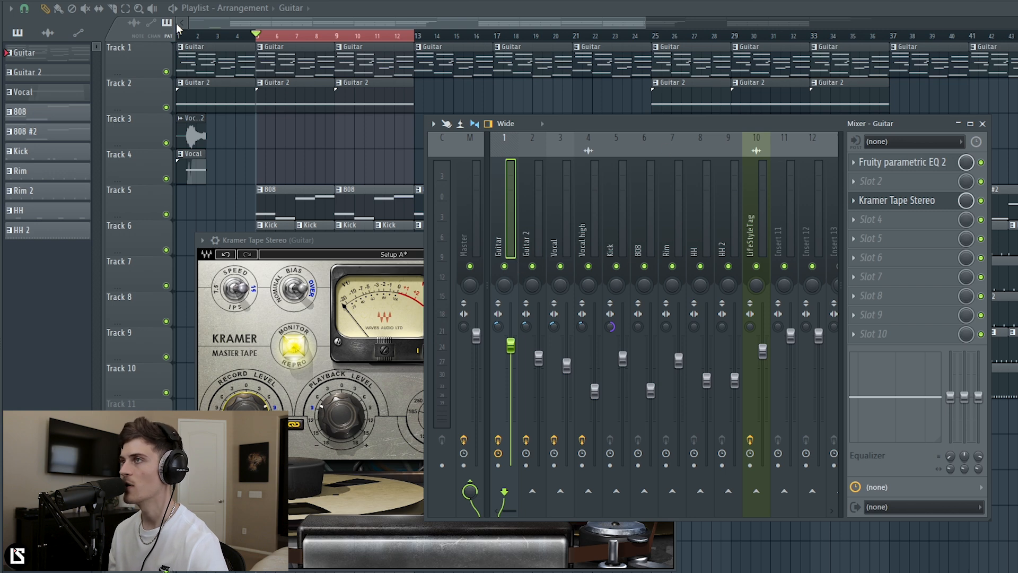
Compare the full beat with Kramer Tape Stereo bypassed and re-enabled on the Guitar track
left_click(981, 200)
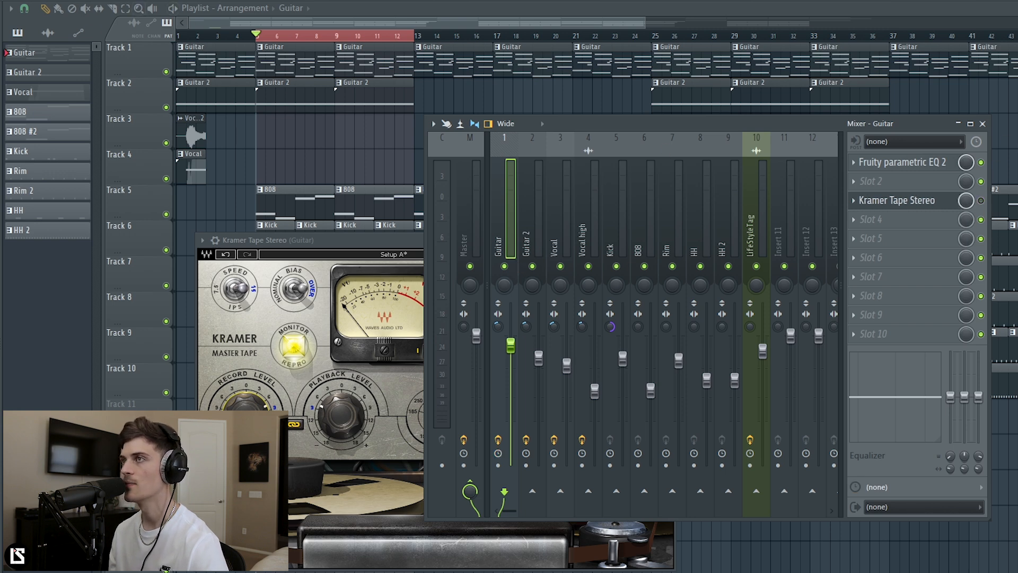
key("space")
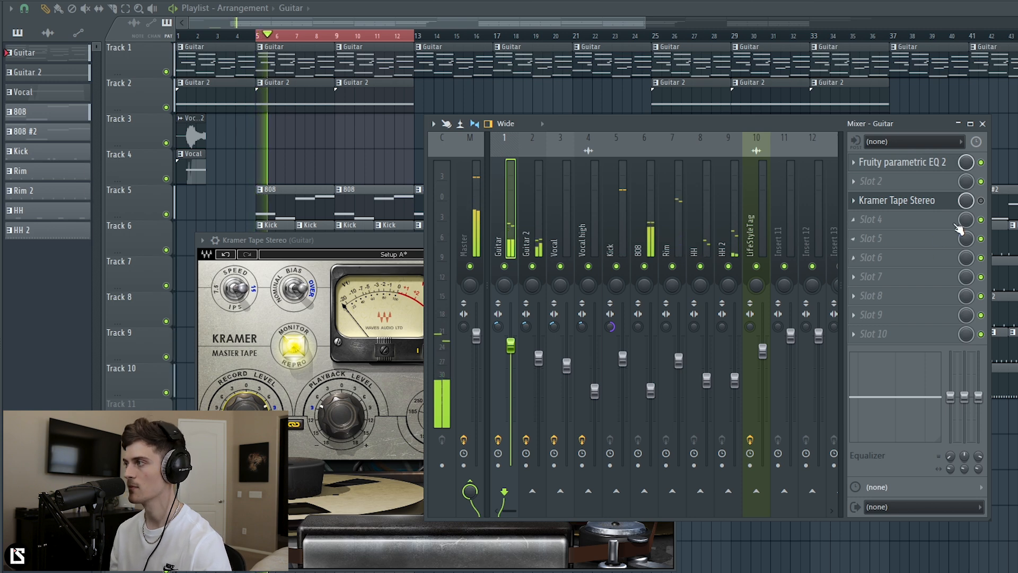
left_click(981, 201)
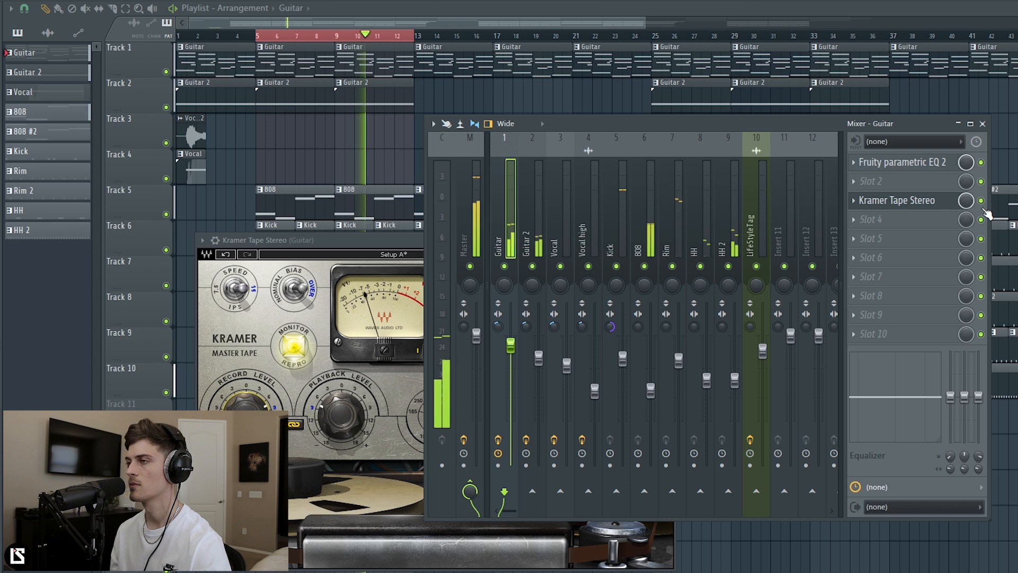
Lower Kramer Tape's linked Record Level slightly while the full beat plays, and stop playback with the mixer in front
left_click_drag(246, 416, 246, 426)
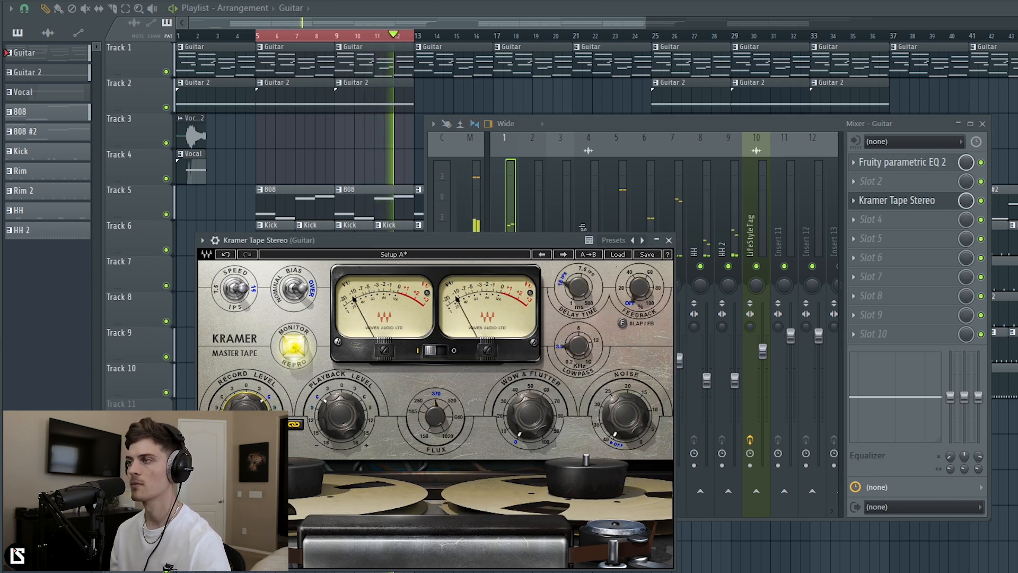
left_click_drag(245, 419, 245, 422)
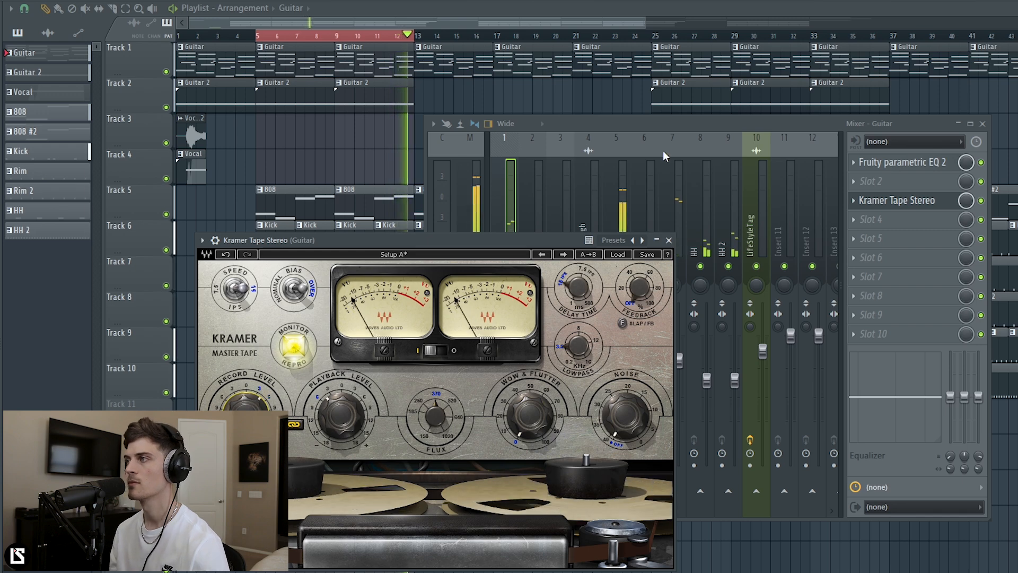
left_click(606, 124)
key("space")
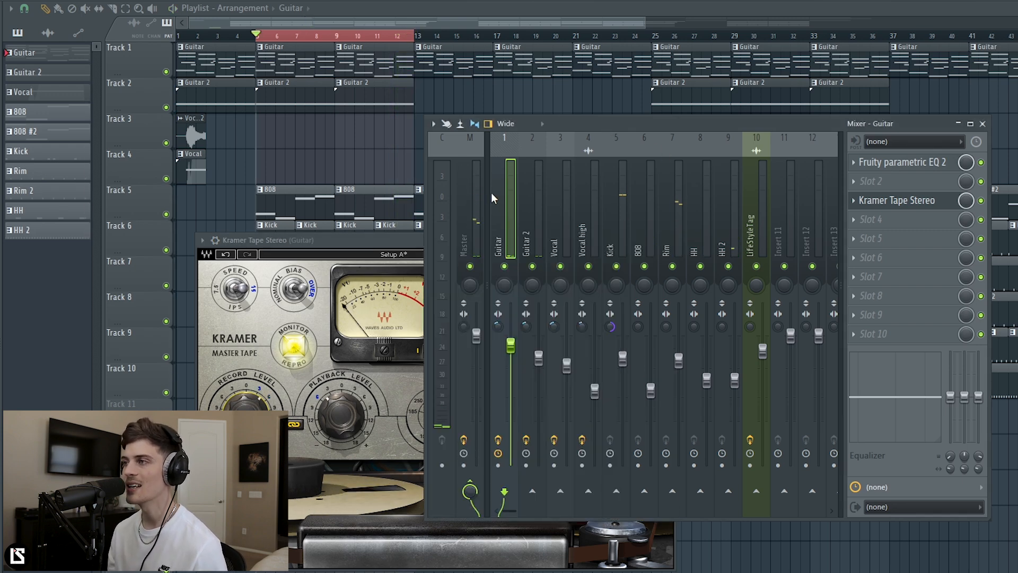
Mute the Guitar 2 track and play the beat with Kramer Tape Stereo bypassed and re-enabled to hear the difference
left_click_drag(371, 238, 359, 240)
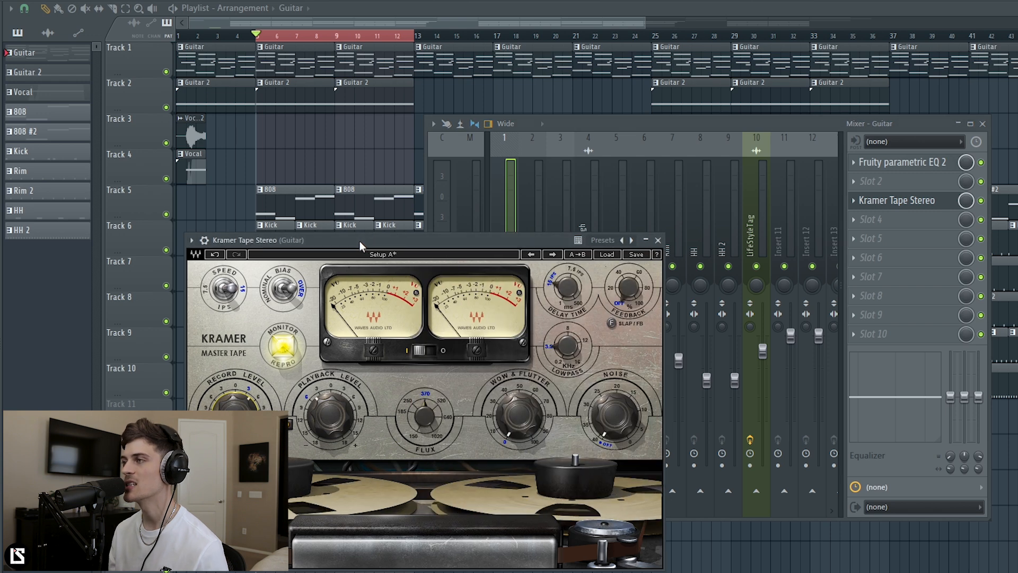
left_click(602, 126)
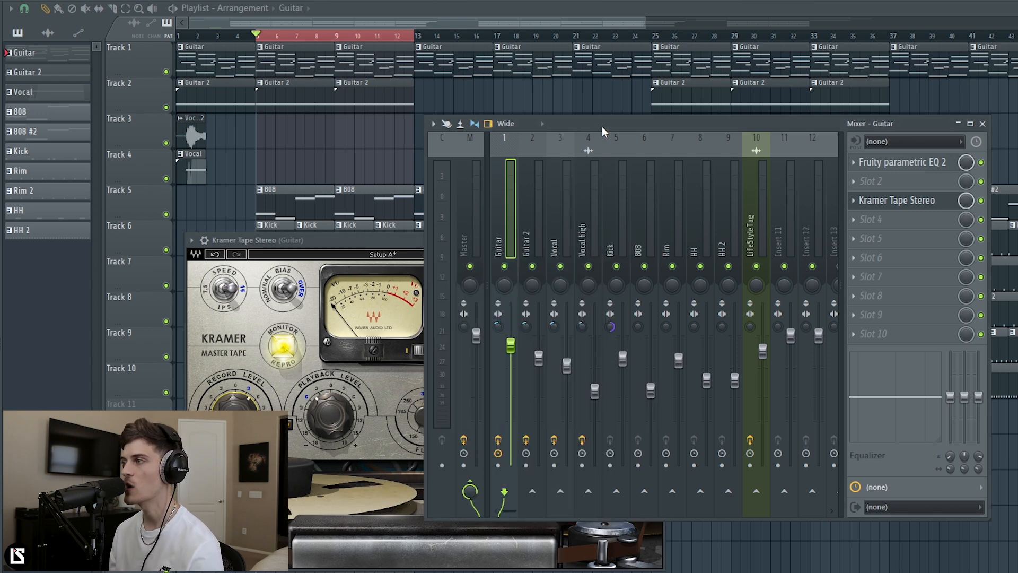
left_click(533, 267)
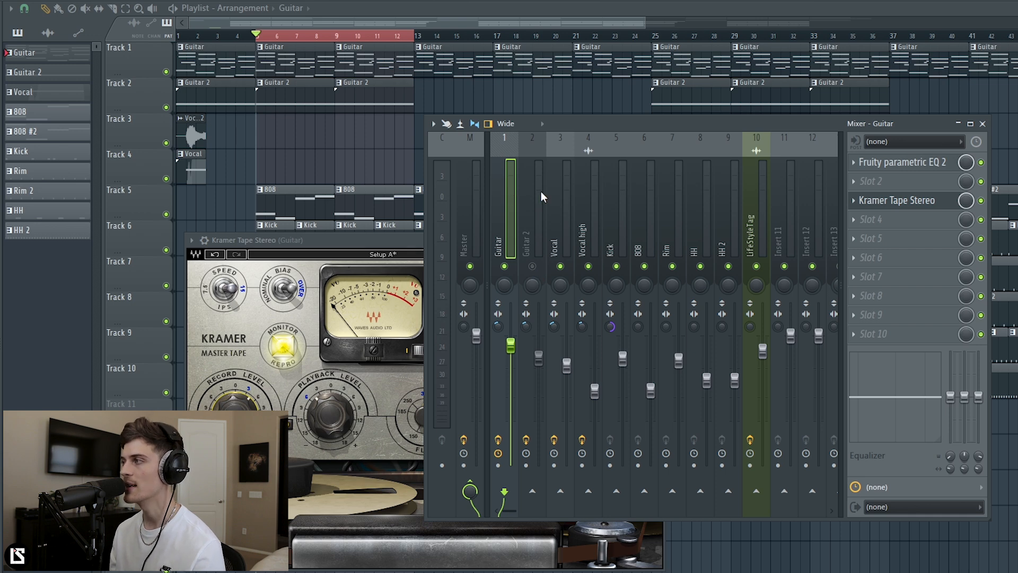
left_click(981, 200)
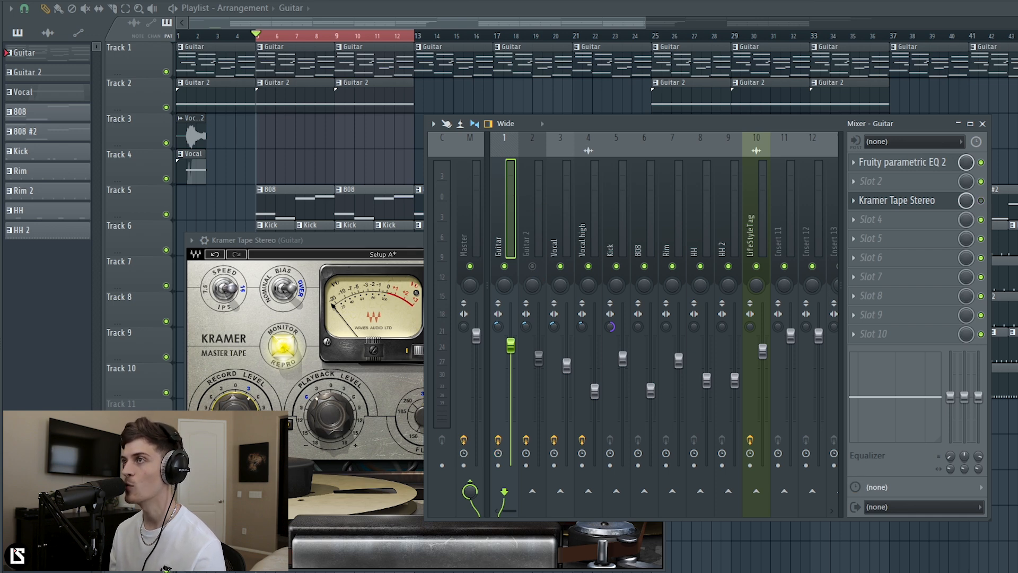
key("space")
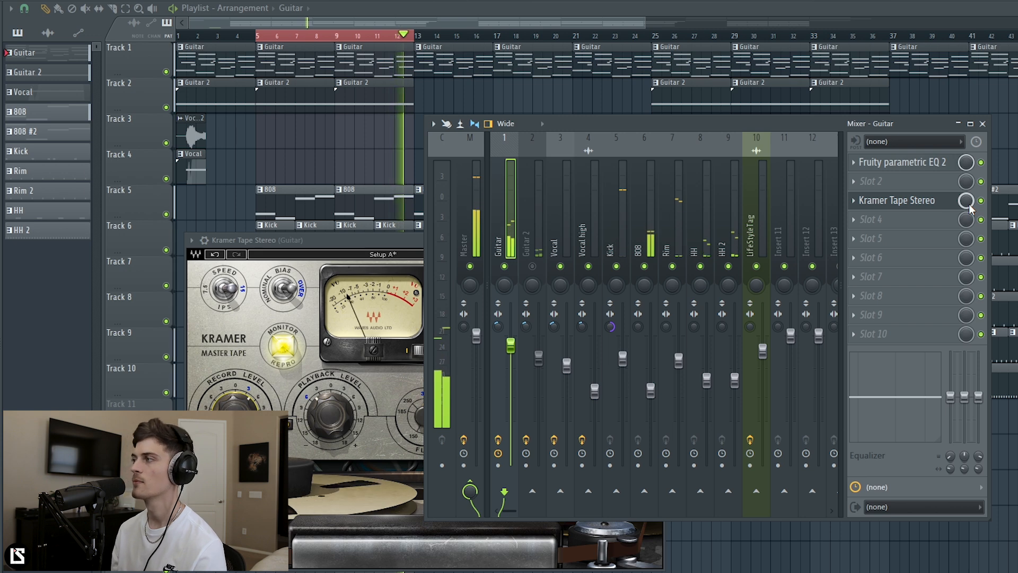
Unlink Kramer Tape's Record and Playback levels and set the Playback Level to -6.1
left_click_drag(339, 237, 357, 232)
left_click(299, 418)
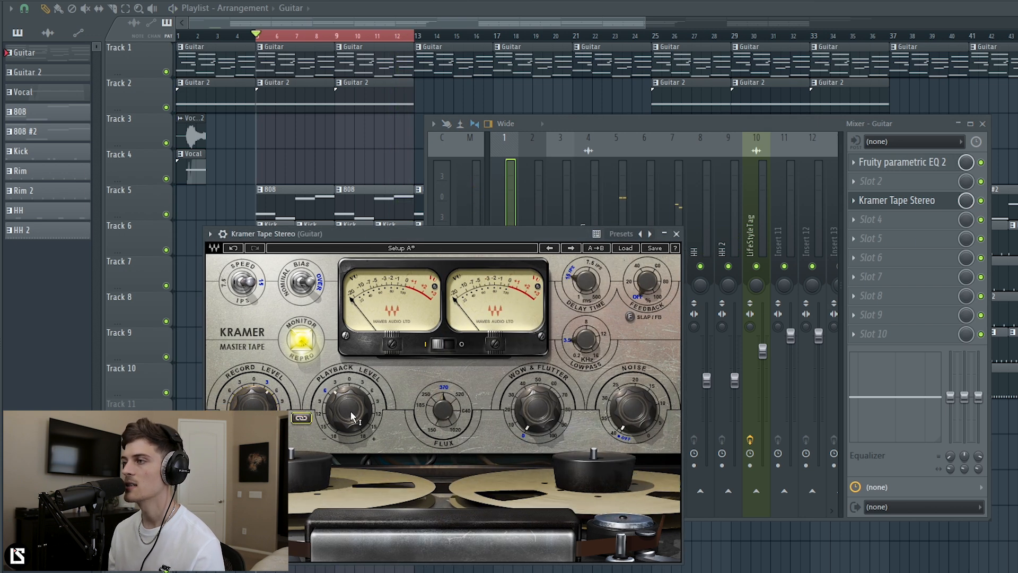
left_click_drag(350, 415, 350, 418)
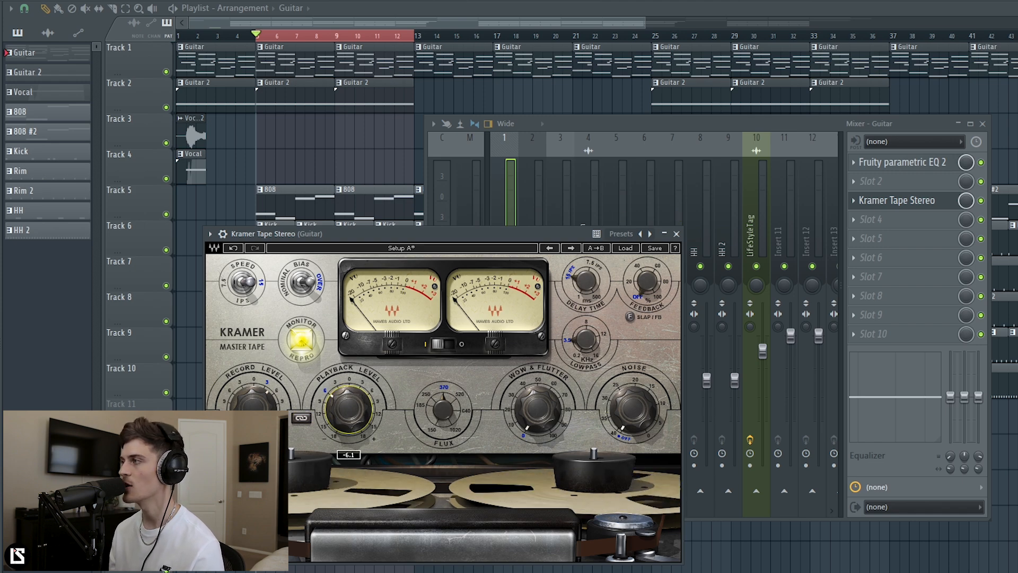
Look over the Vocal high and 808 mixer tracks, reselect the Guitar track and close the Kramer Tape window
left_click_drag(576, 139, 555, 138)
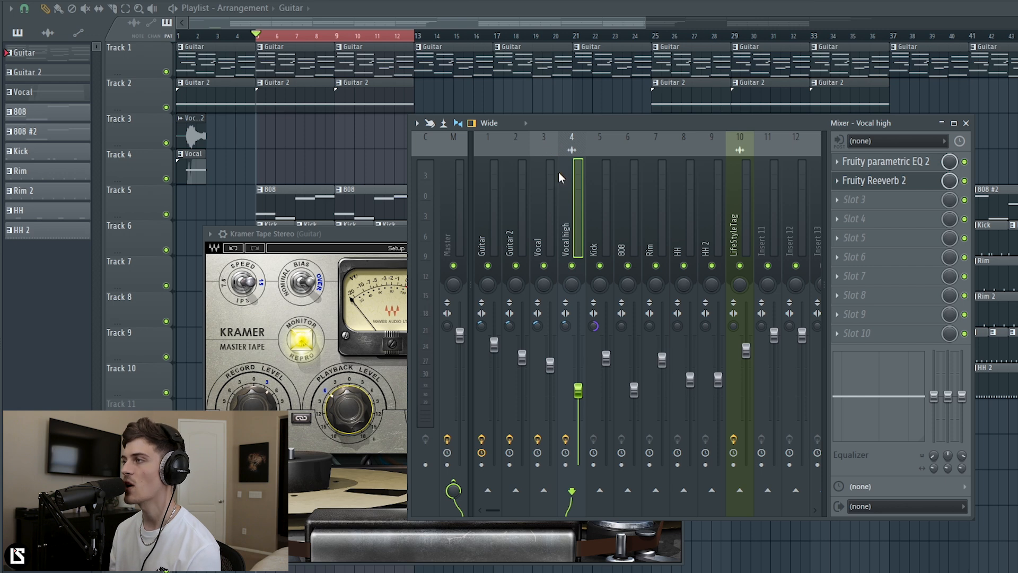
left_click(638, 226)
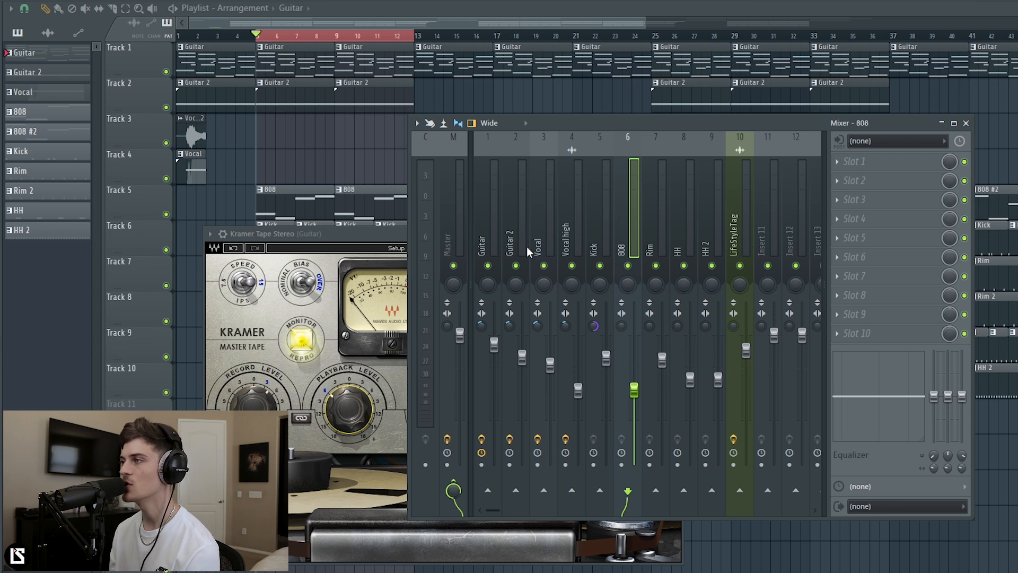
left_click(496, 227)
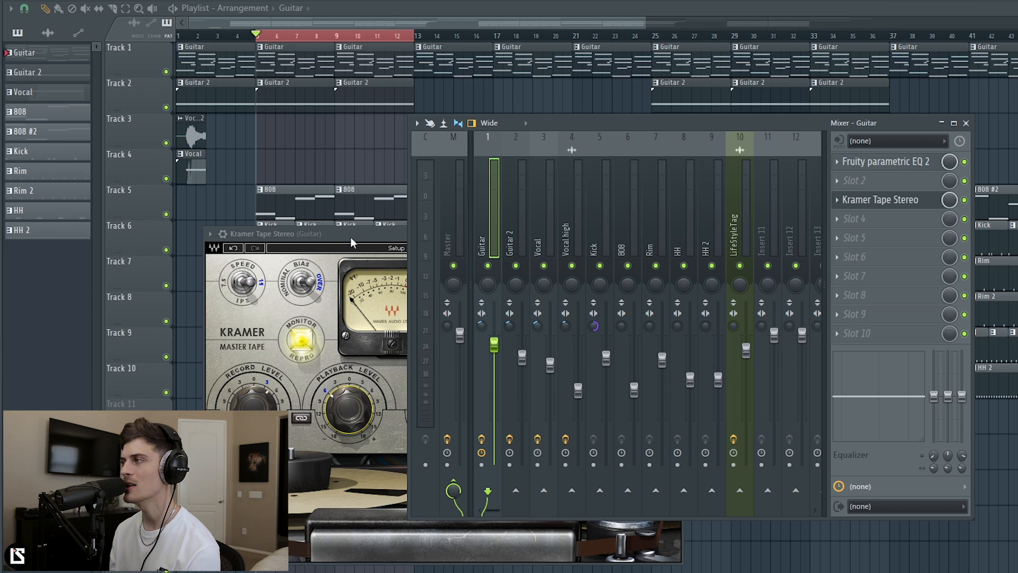
left_click_drag(374, 236, 255, 322)
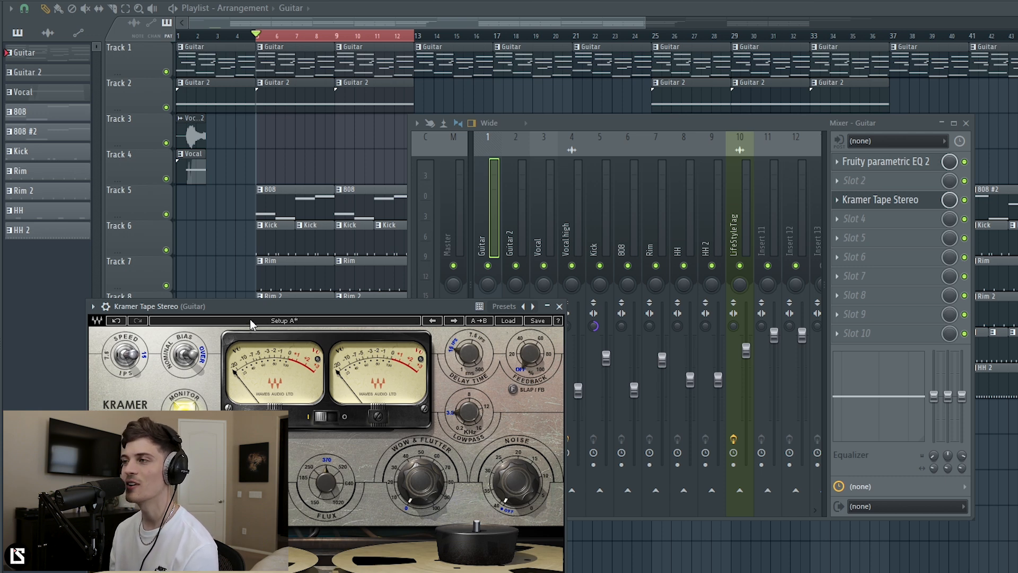
left_click(559, 308)
Solo the 808 mixer track and listen to it in loop playback
left_click(635, 253)
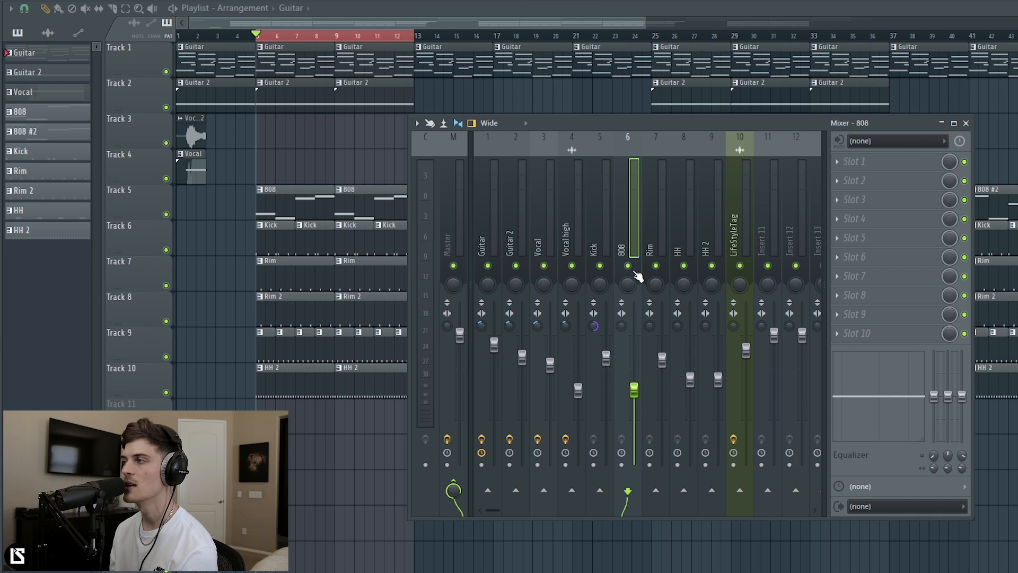
right_click(630, 267)
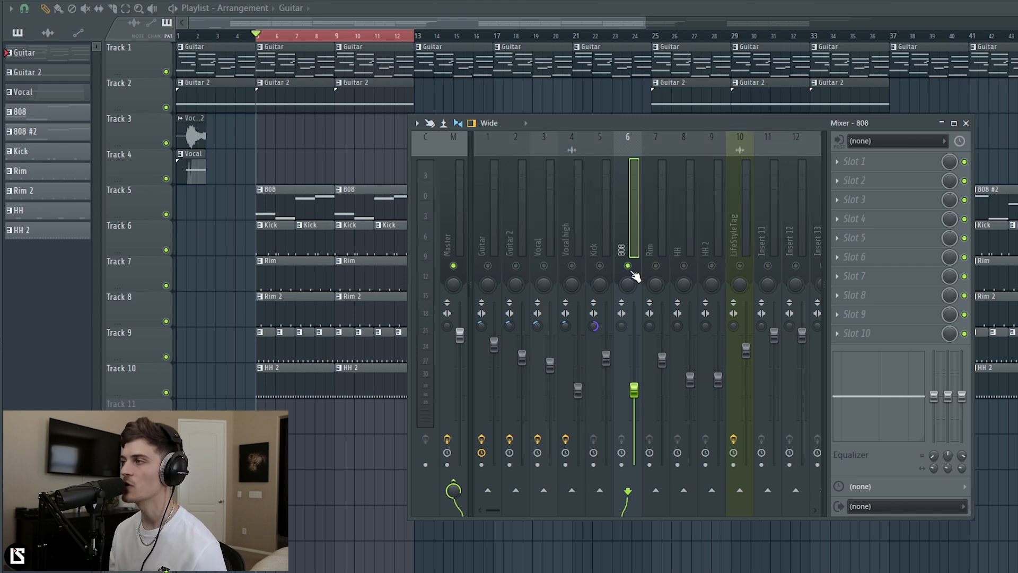
key("space")
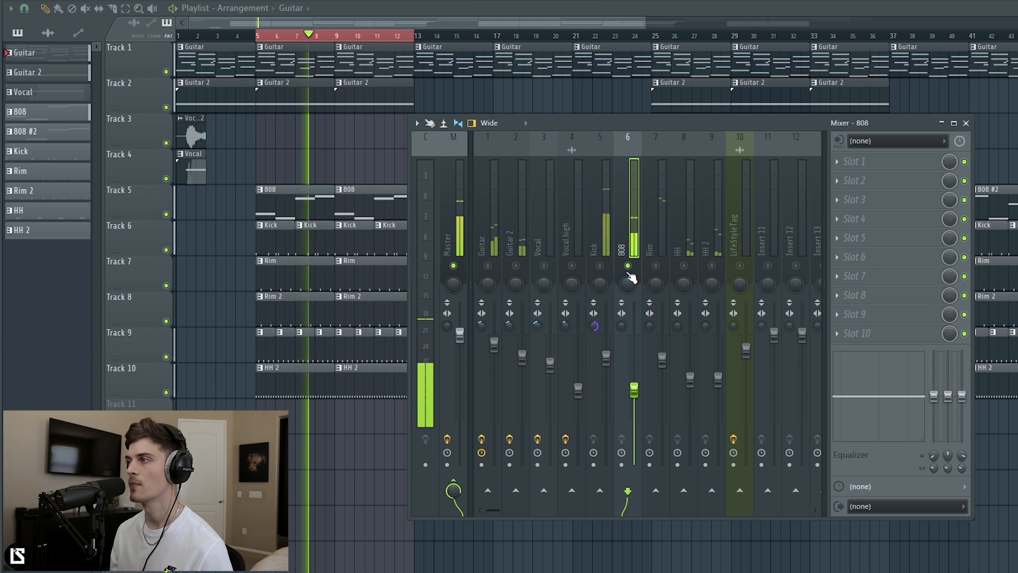
key("space")
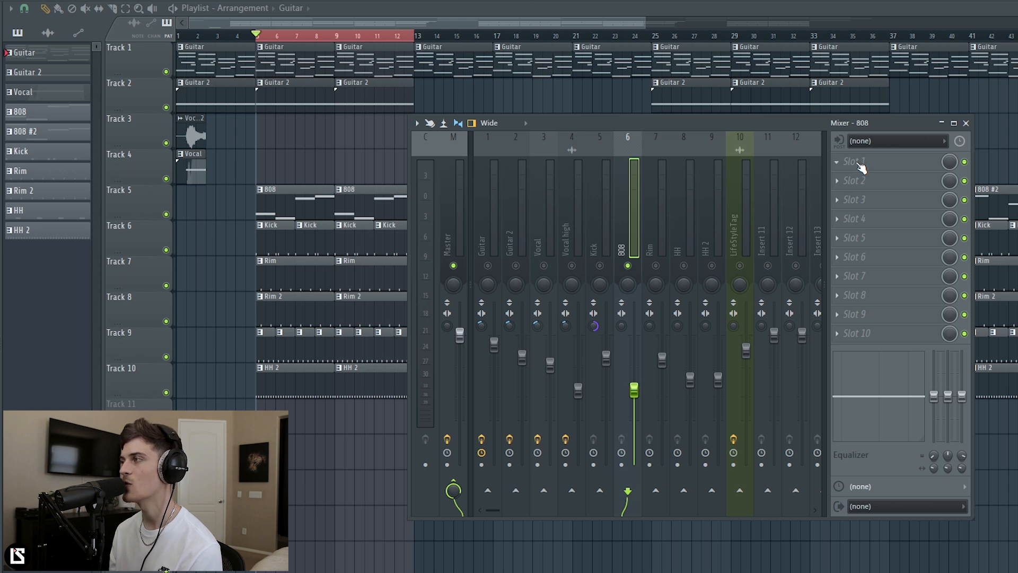
Add Fruity parametric EQ 2 to the 808 track's first effect slot and enlarge its window
left_click(861, 167)
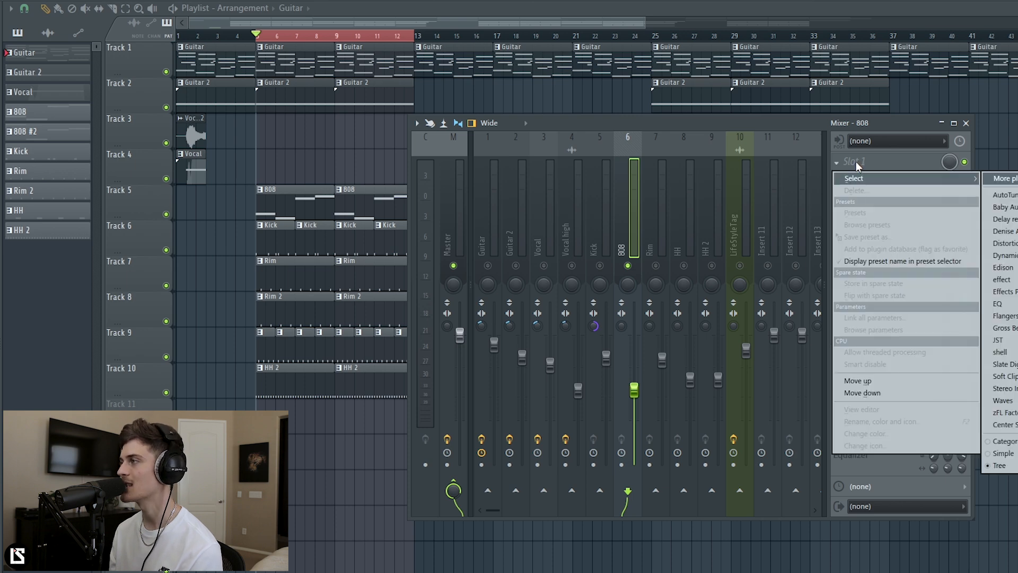
left_click(975, 304)
left_click_drag(210, 137, 237, 312)
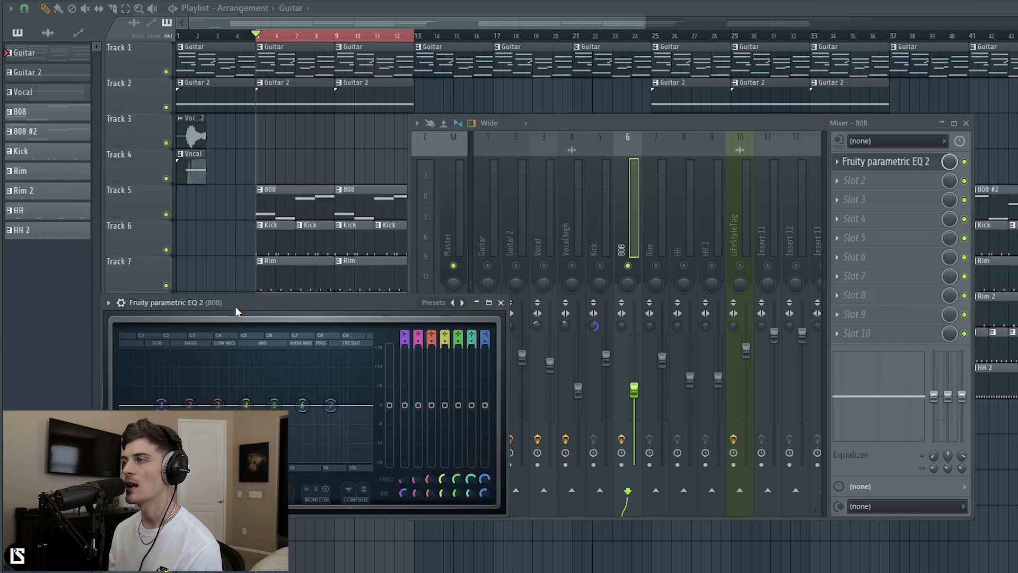
left_click_drag(506, 514, 637, 572)
key("space")
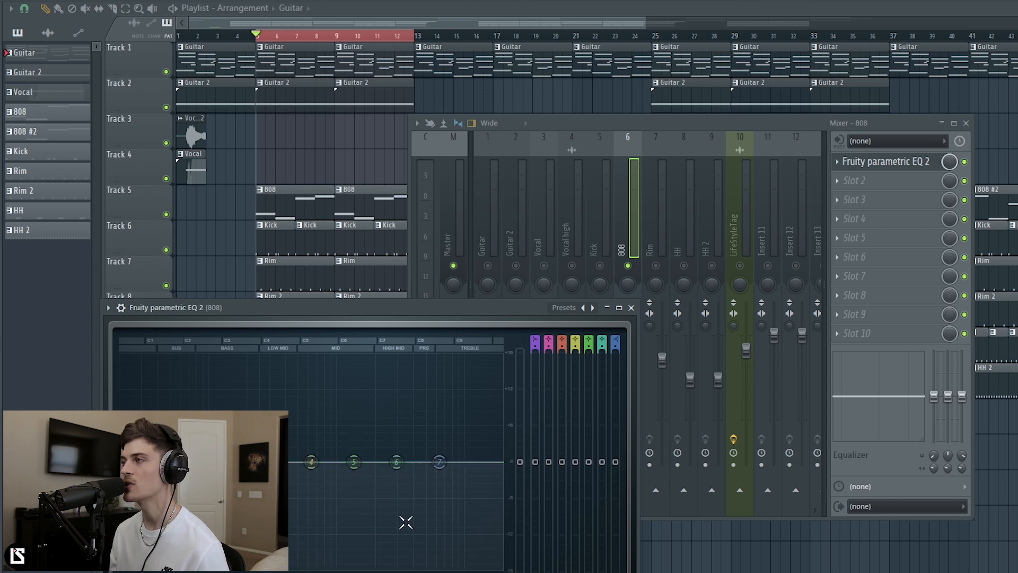
Unsolo the 808 track and move its Fruity parametric EQ 2 to slot 3
left_click_drag(569, 122, 579, 117)
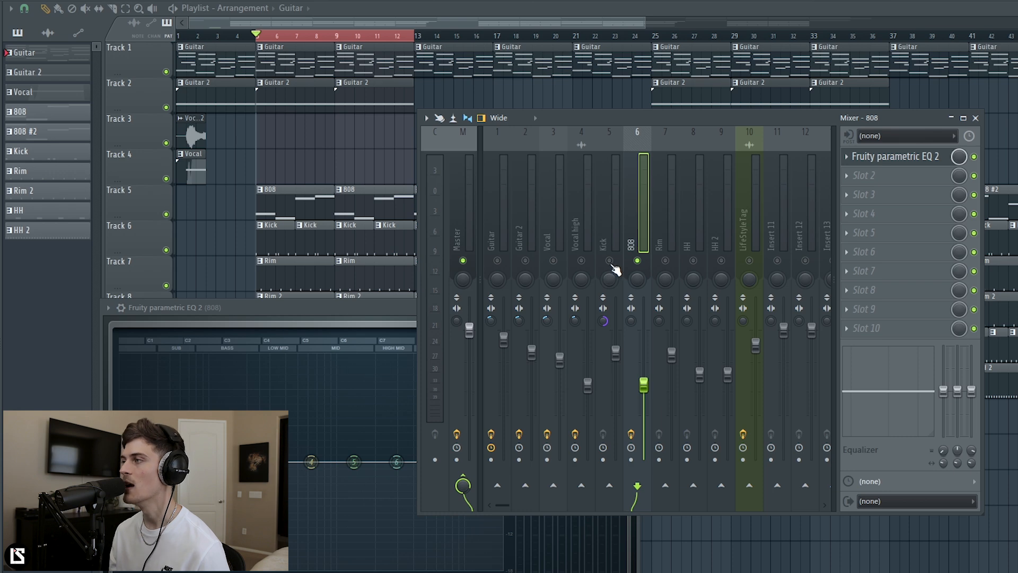
right_click(637, 261)
left_click_drag(902, 157, 908, 196)
Load Decapitator into slot 1 of the 808 track and place its window over the mixer
left_click(872, 159)
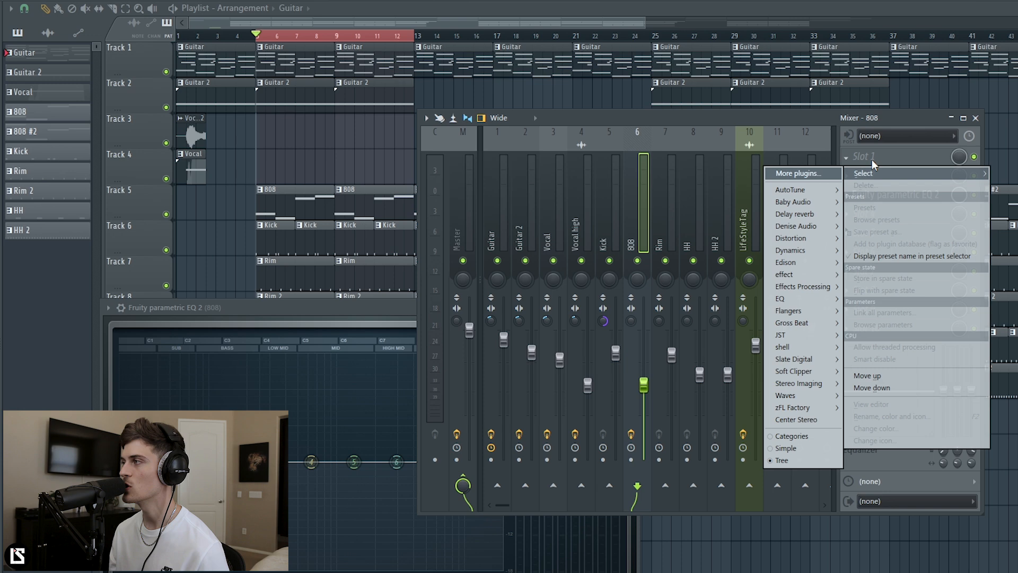
mouse_move(797, 253)
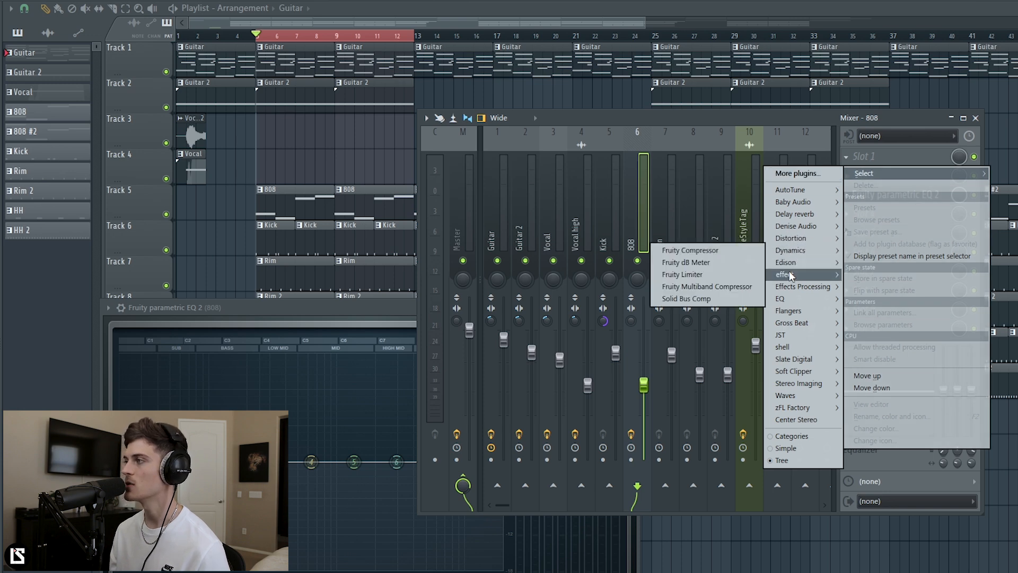
mouse_move(790, 274)
left_click(731, 274)
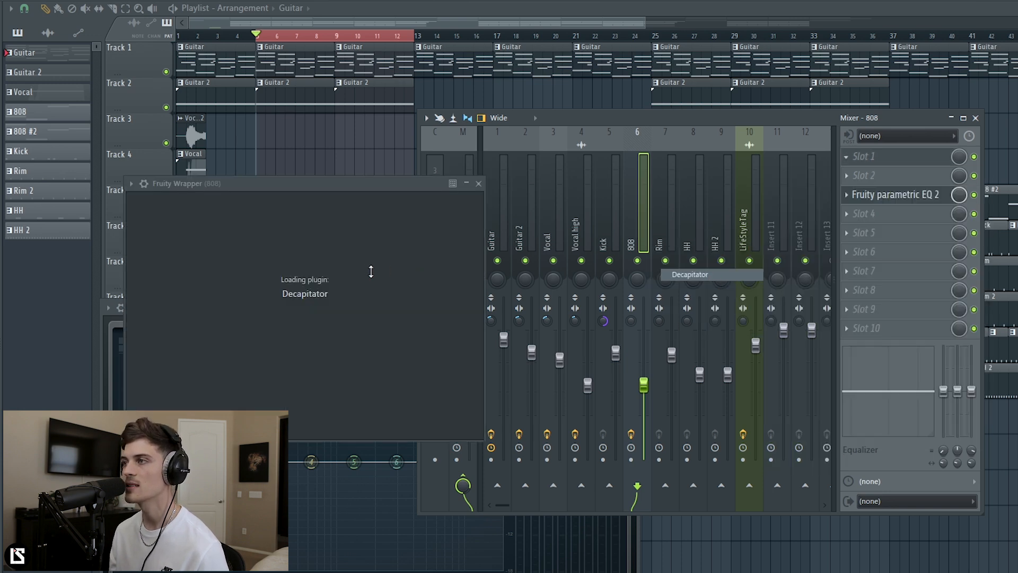
left_click_drag(365, 180, 482, 131)
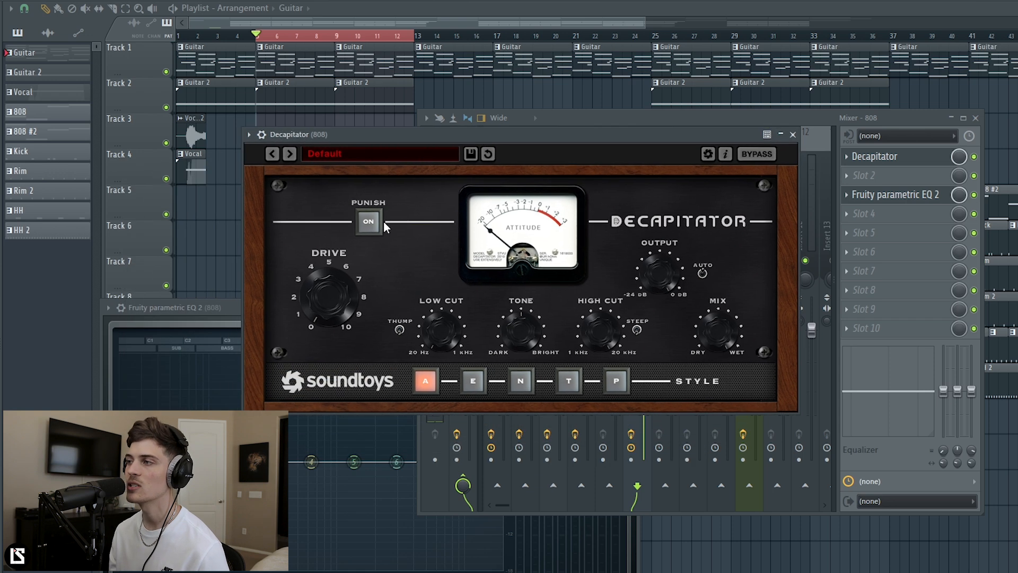
Try Decapitator's N style and its Drive knob, and return the style to A
left_click(529, 380)
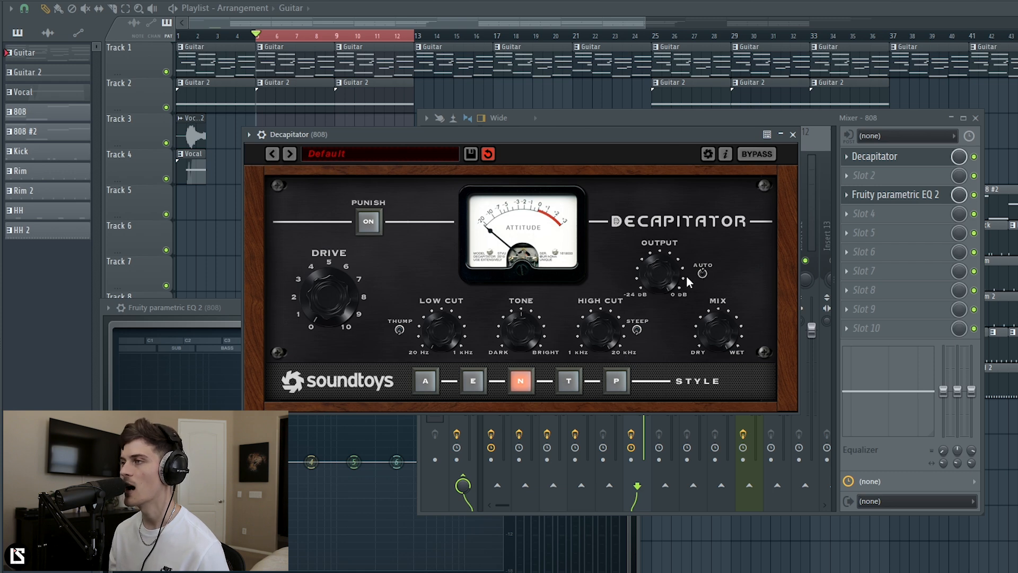
left_click_drag(334, 317, 333, 344)
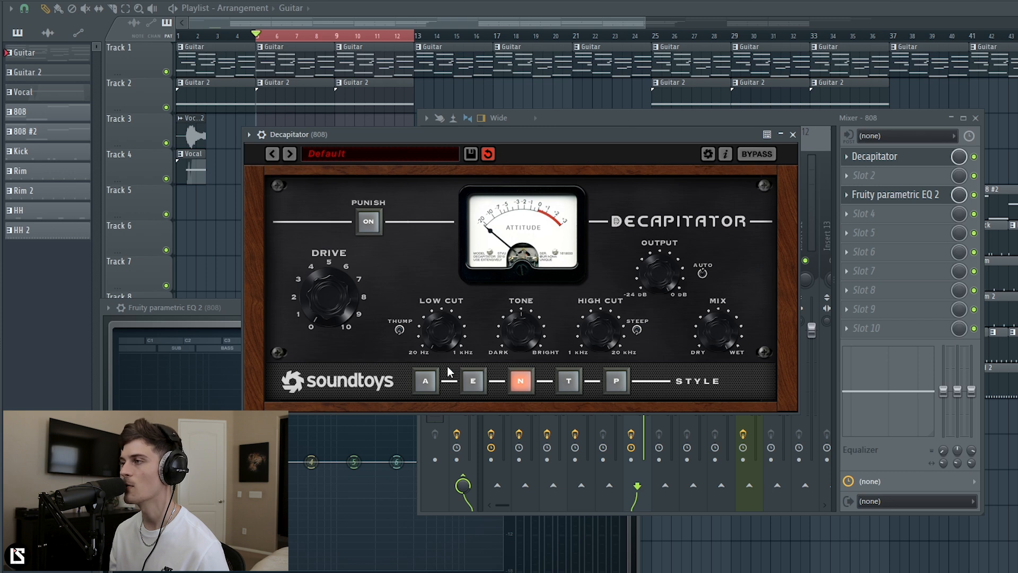
left_click(429, 382)
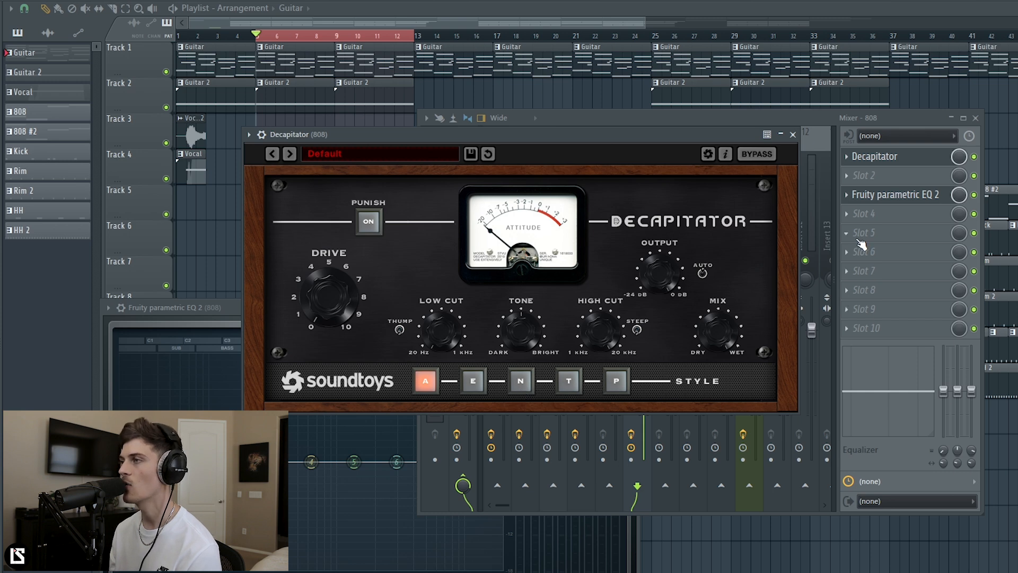
Arrange the Decapitator and Fruity parametric EQ 2 windows so both are usable for the 808
left_click_drag(444, 141, 415, 186)
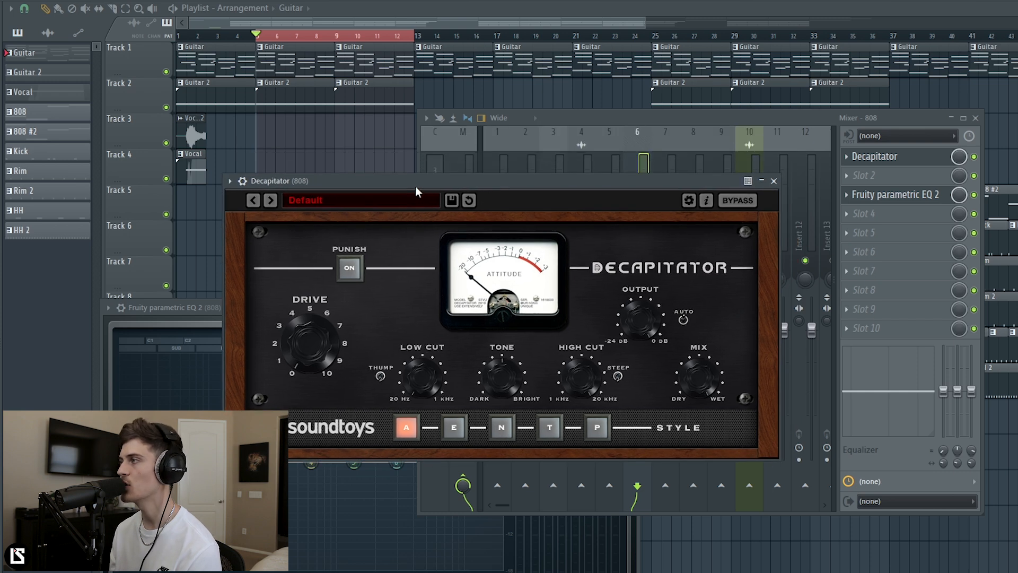
left_click(164, 307)
left_click_drag(370, 179, 438, 147)
left_click_drag(212, 315, 202, 304)
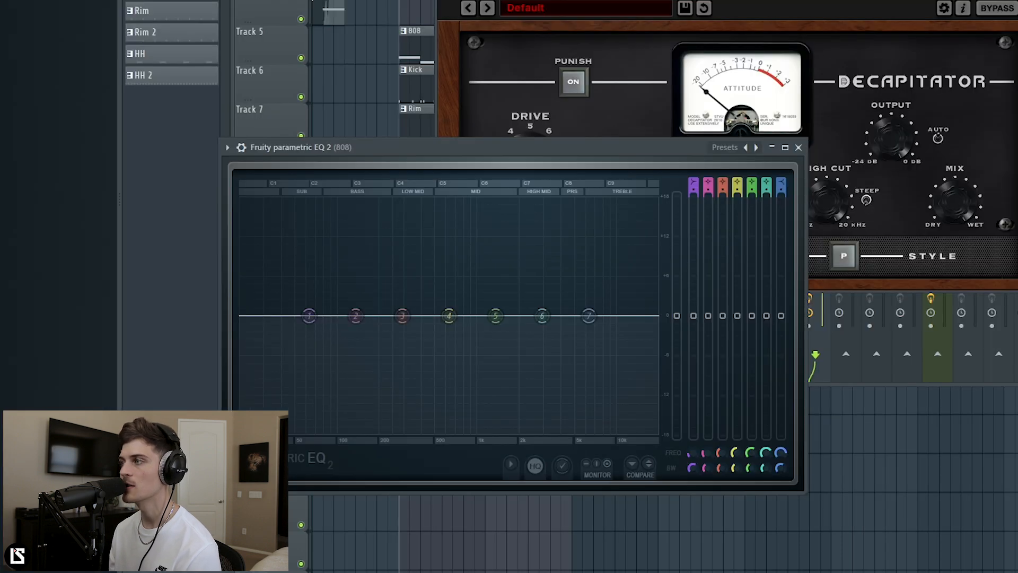
Solo the 808 track and move the Decapitator window aside so the Fruity parametric EQ 2 spectrum stays in view
key("space")
left_click(403, 149)
key("space")
key("F9")
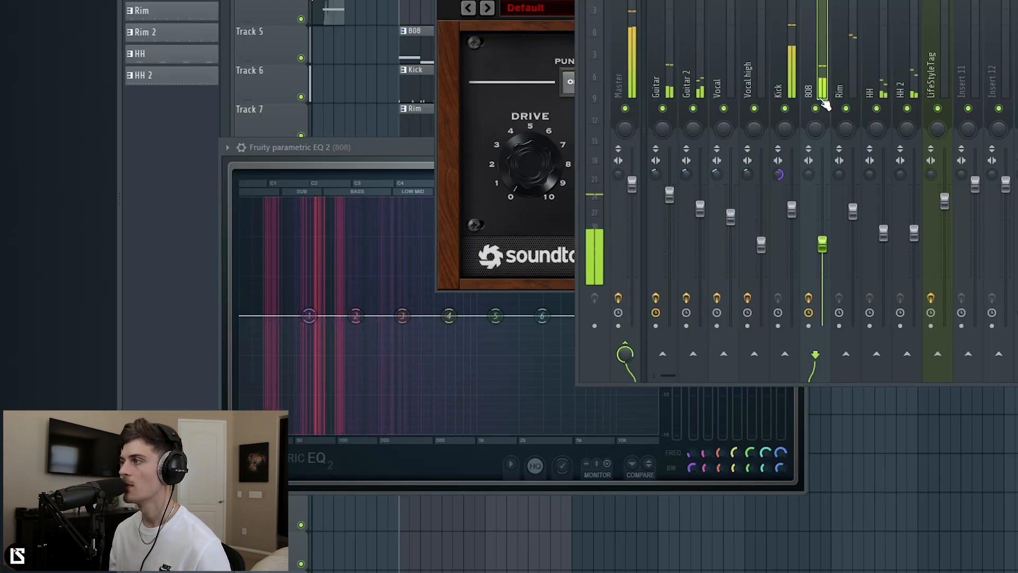
left_click(376, 150)
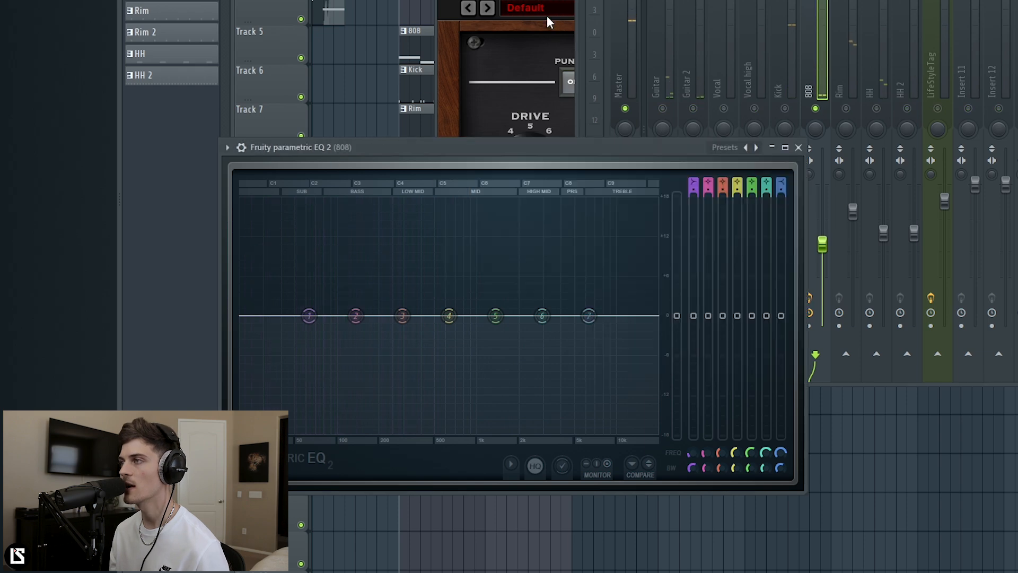
left_click(545, 3)
left_click_drag(564, 2, 687, 0)
Try different Decapitator Drive amounts during playback of the soloed 808 to compare the harmonics in the EQ spectrum
key("space")
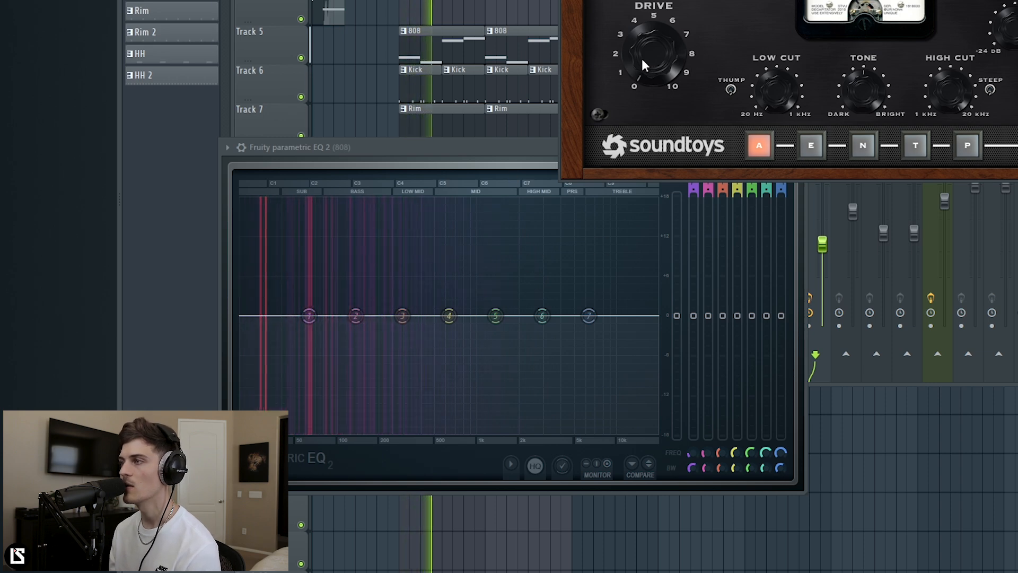
left_click_drag(659, 59, 664, 3)
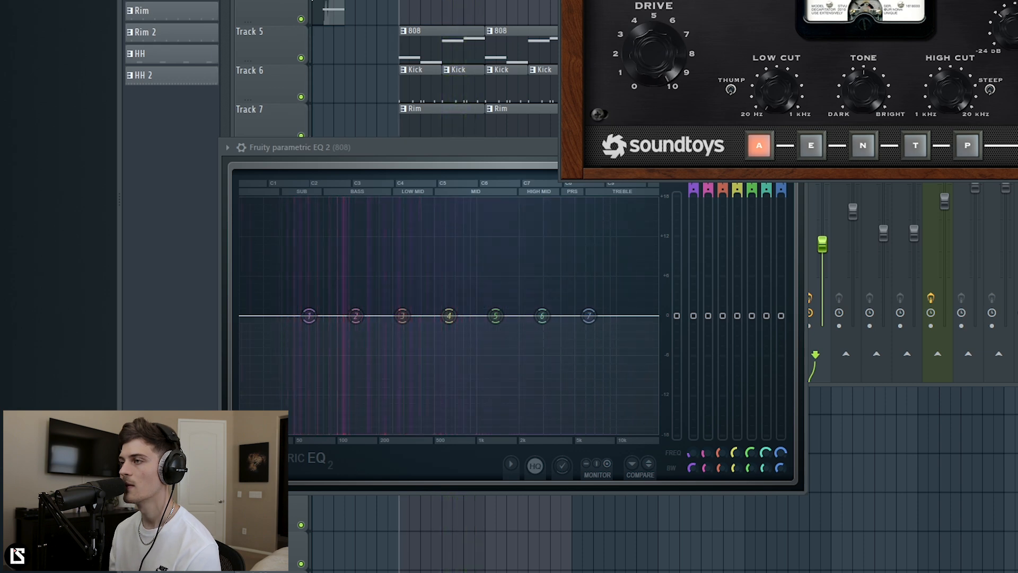
left_click_drag(660, 47, 671, 281)
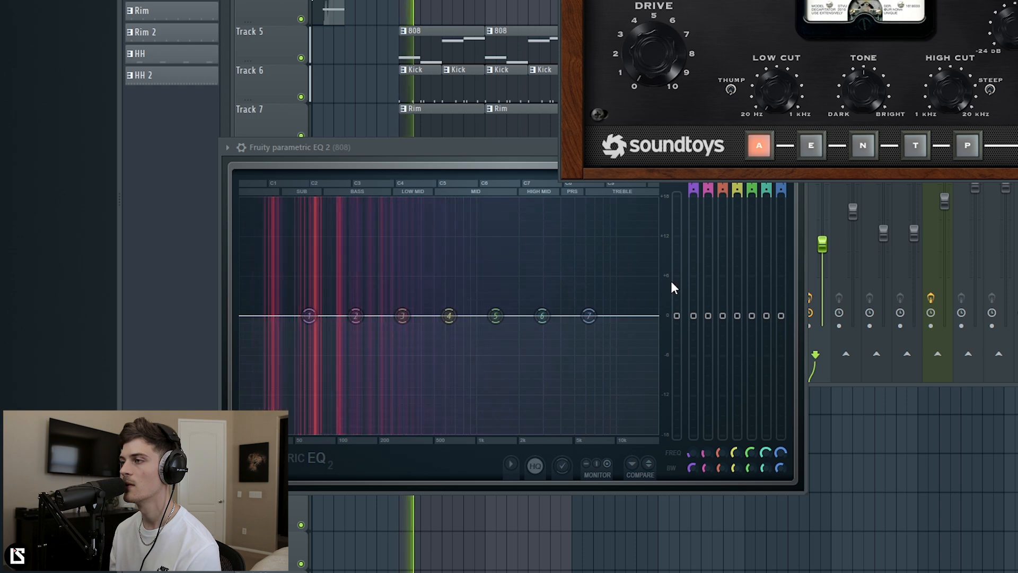
left_click_drag(661, 66, 662, 40)
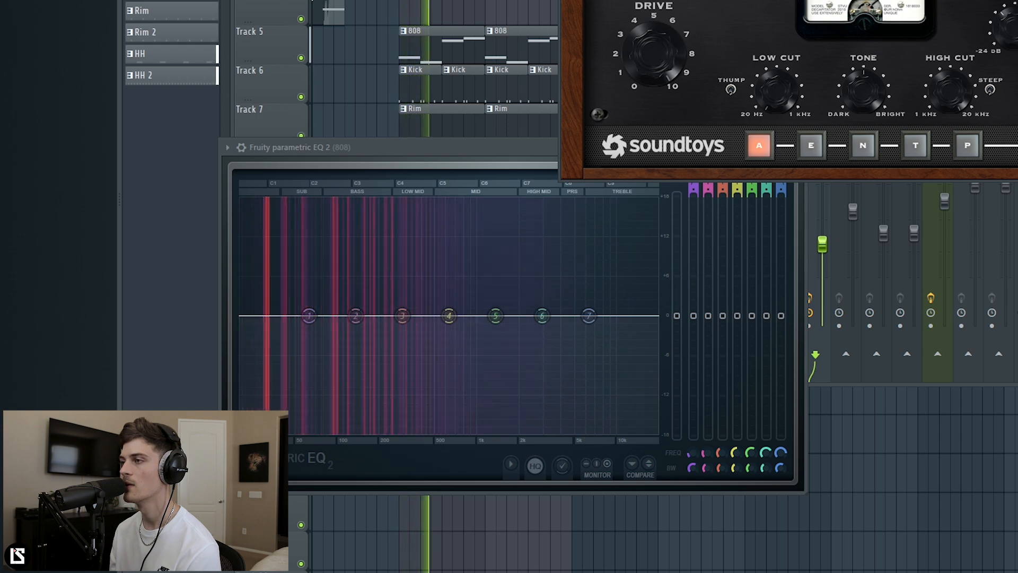
key("space")
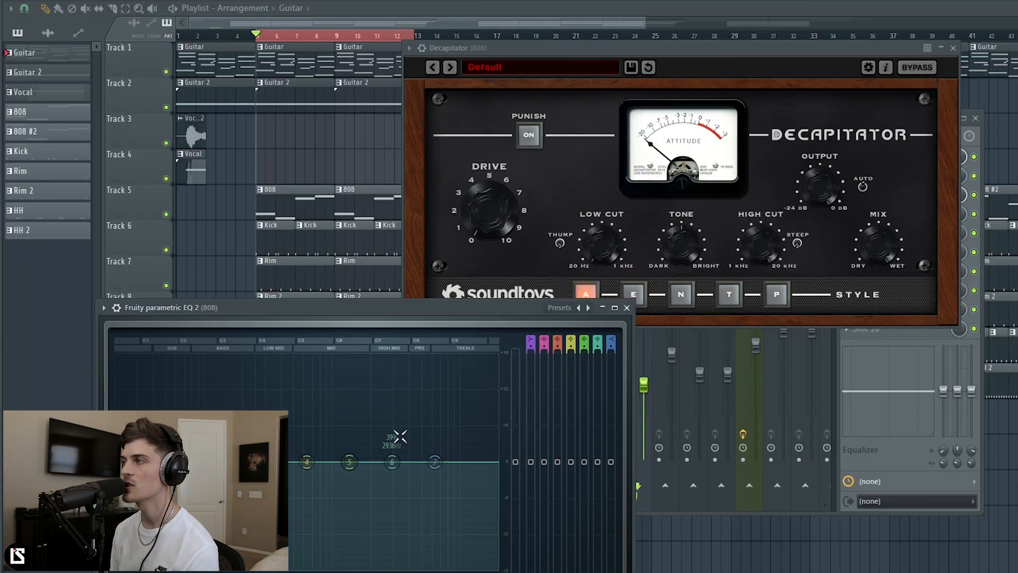
Unsolo the 808 and set Decapitator's Drive to about 4.5 while the full beat plays
key("space")
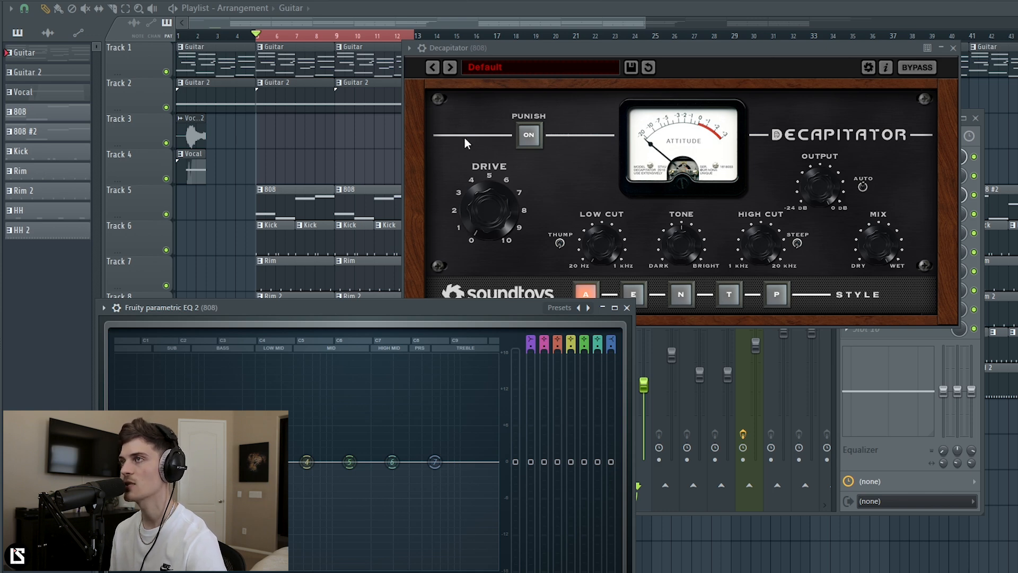
key("F9")
key("space")
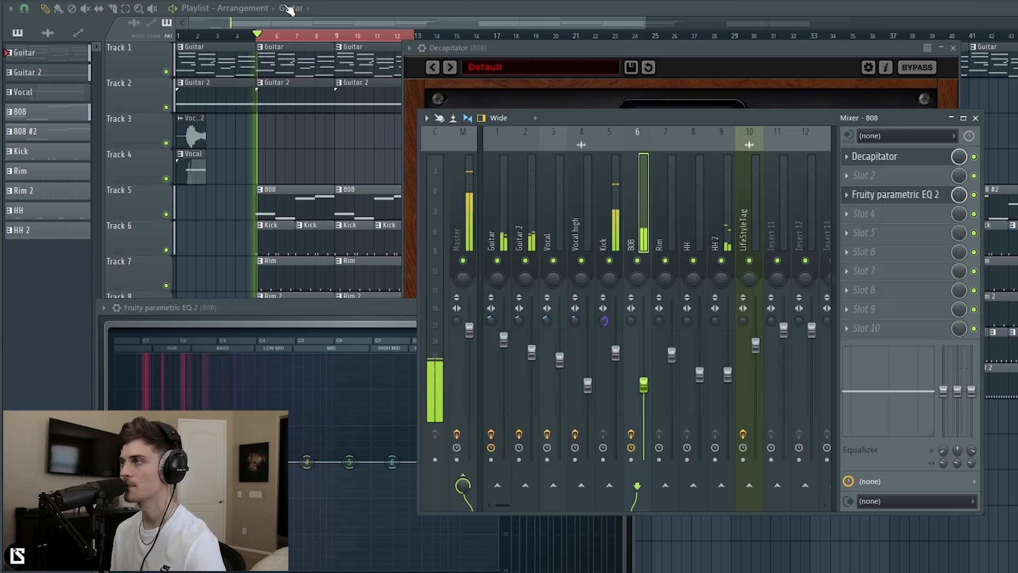
left_click(520, 47)
mouse_move(512, 215)
left_mouse_down()
mouse_move(511, 191)
mouse_move(498, 202)
mouse_move(501, 184)
mouse_move(500, 218)
left_mouse_up()
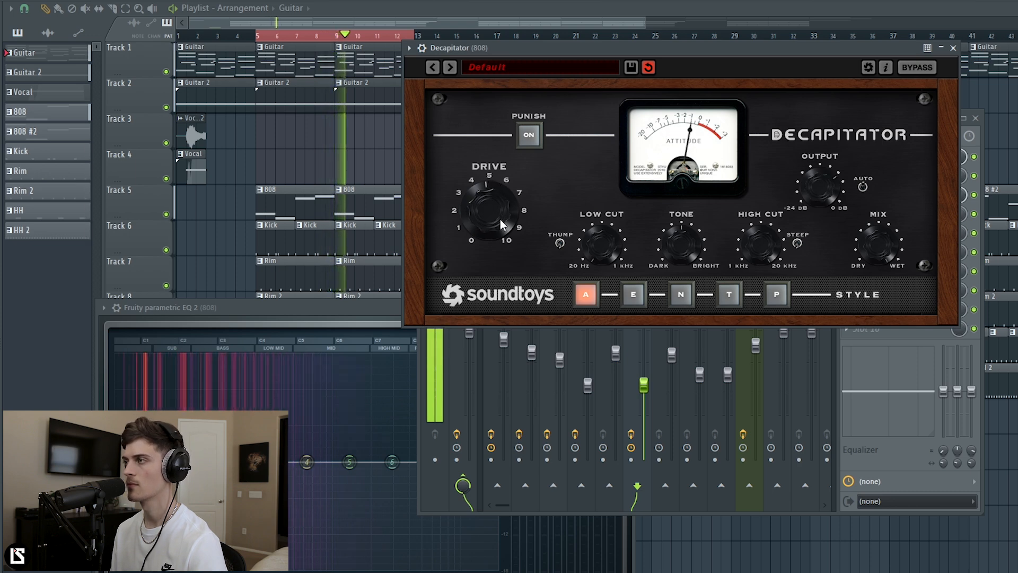
left_click_drag(501, 219, 499, 225)
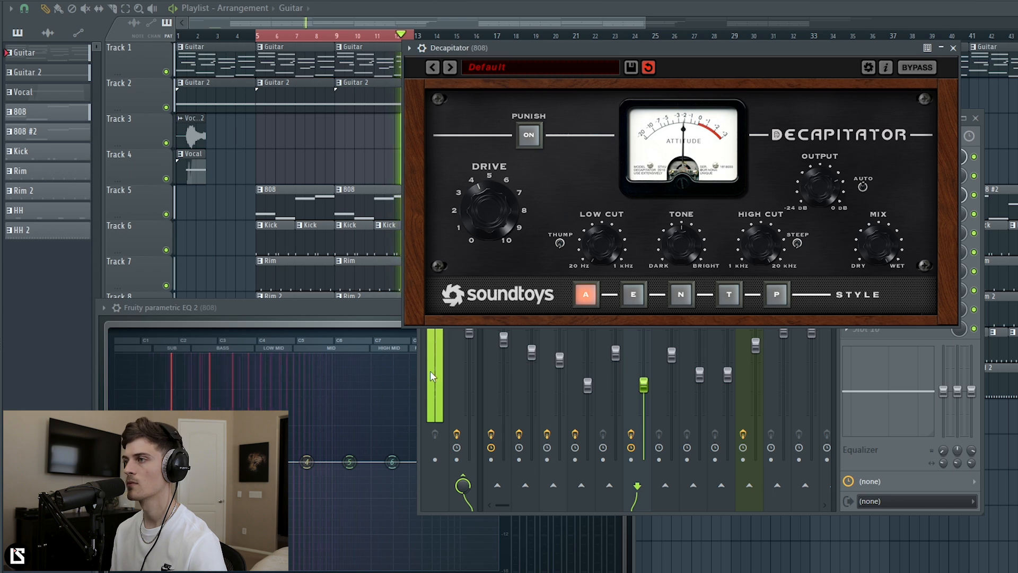
left_click(383, 307)
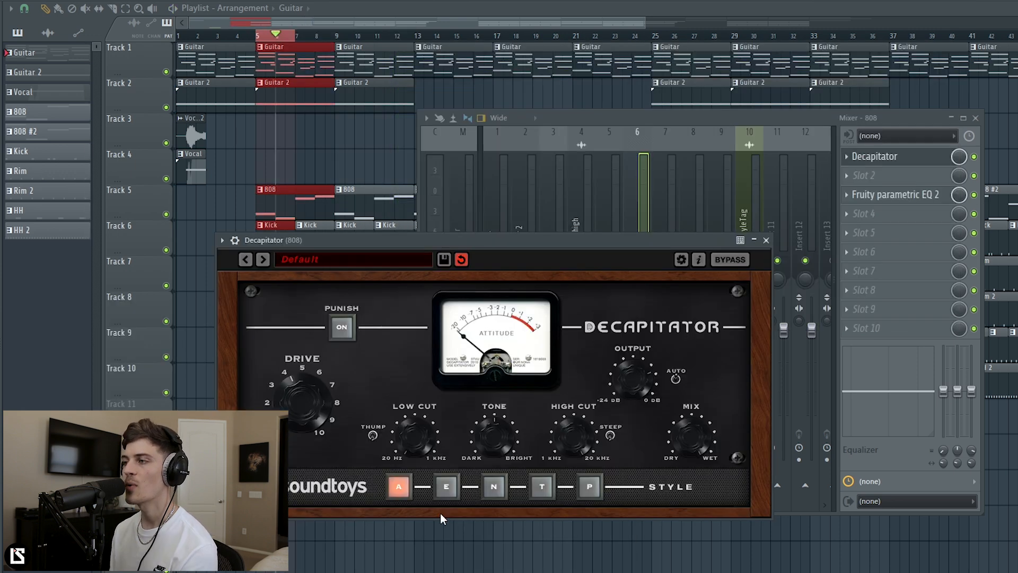
Clear the playlist's time selection, reopen Decapitator on the 808 and switch its style to E during playback
left_click(447, 486)
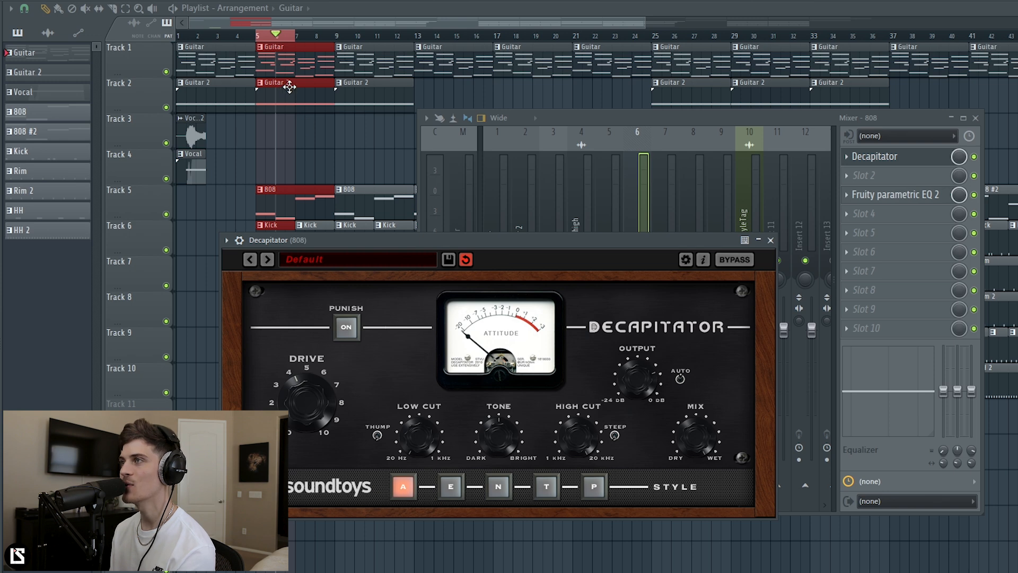
double_click(258, 37)
key("F9")
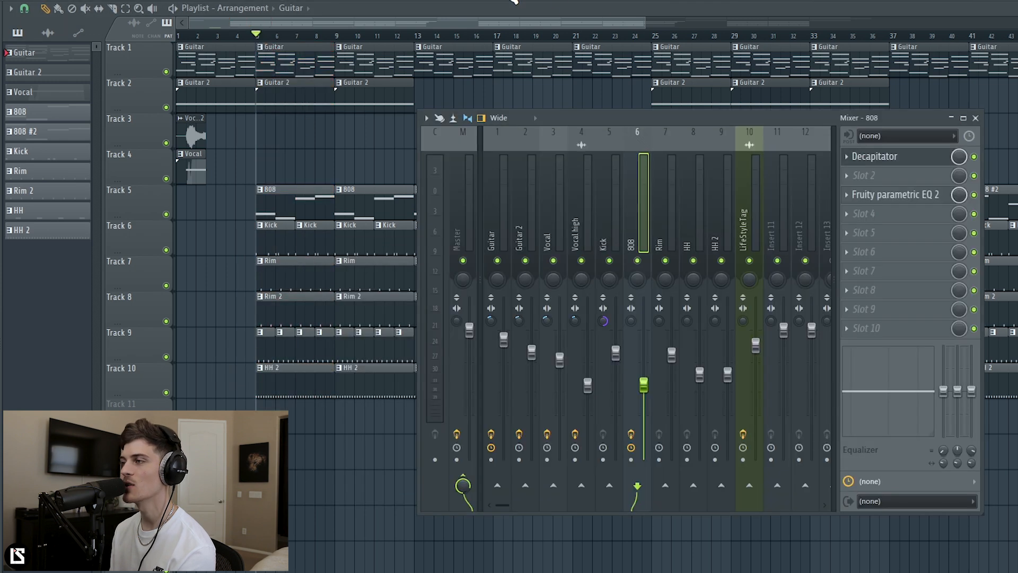
left_click(883, 157)
key("space")
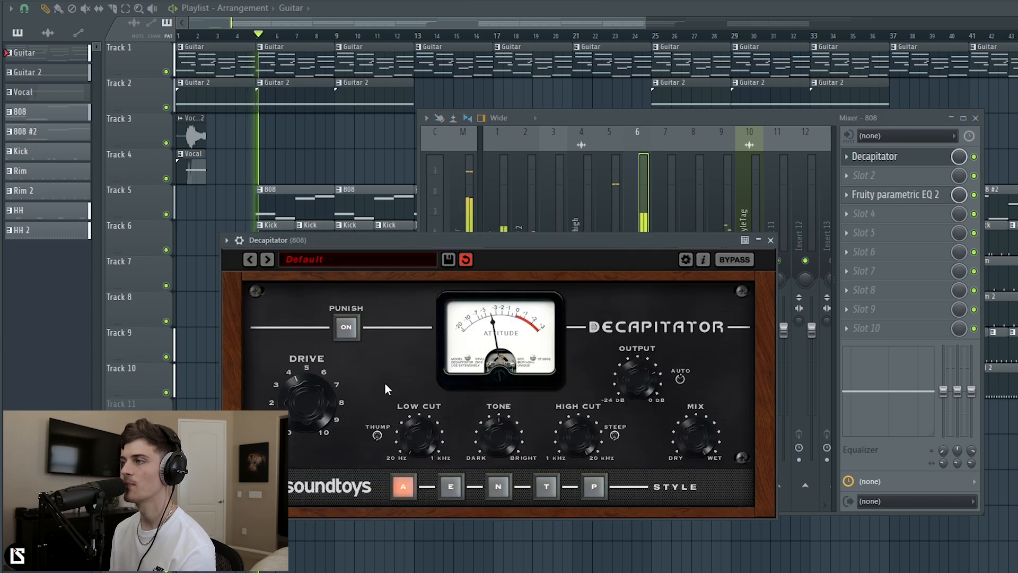
left_click(452, 487)
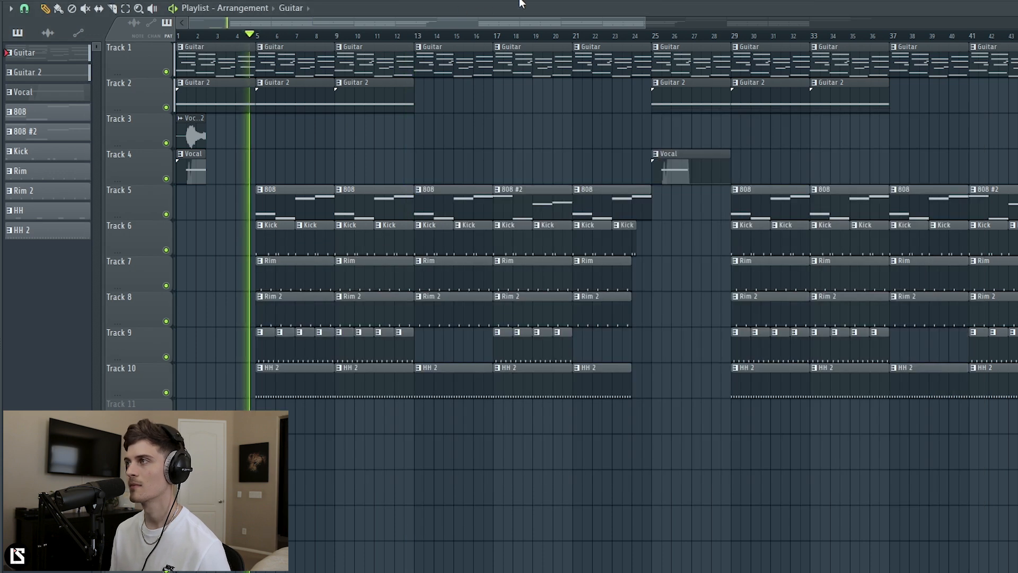
Compare Decapitator's N, A and E styles on the 808 during playback, leaving the style on E
key("F9")
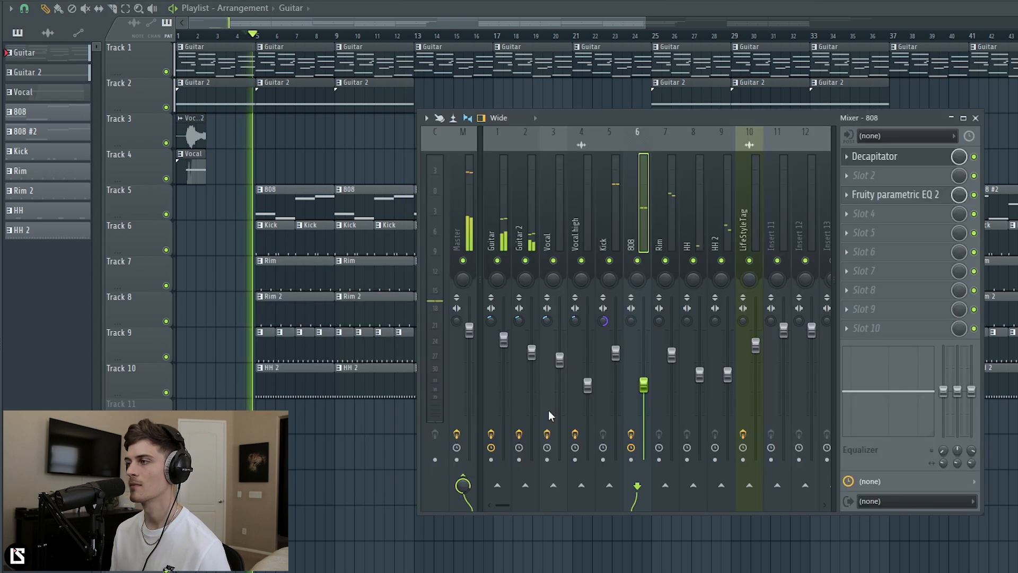
left_click(902, 162)
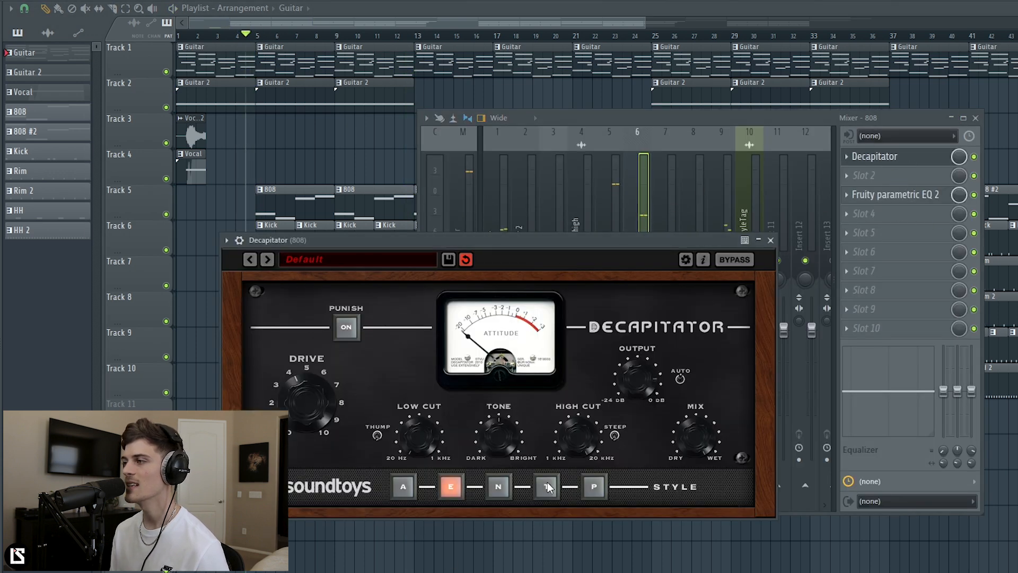
left_click(500, 487)
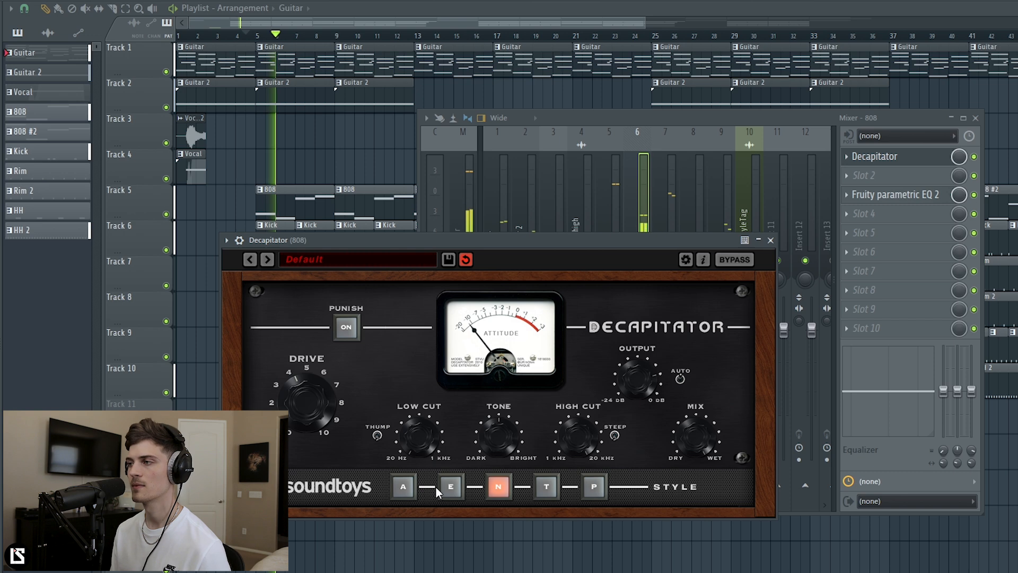
left_click(403, 488)
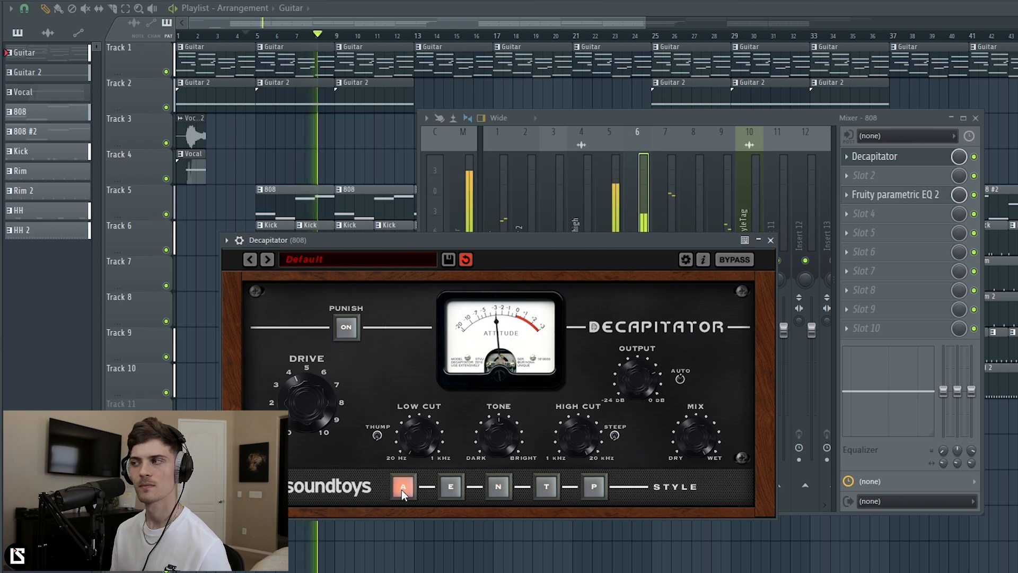
left_click(452, 491)
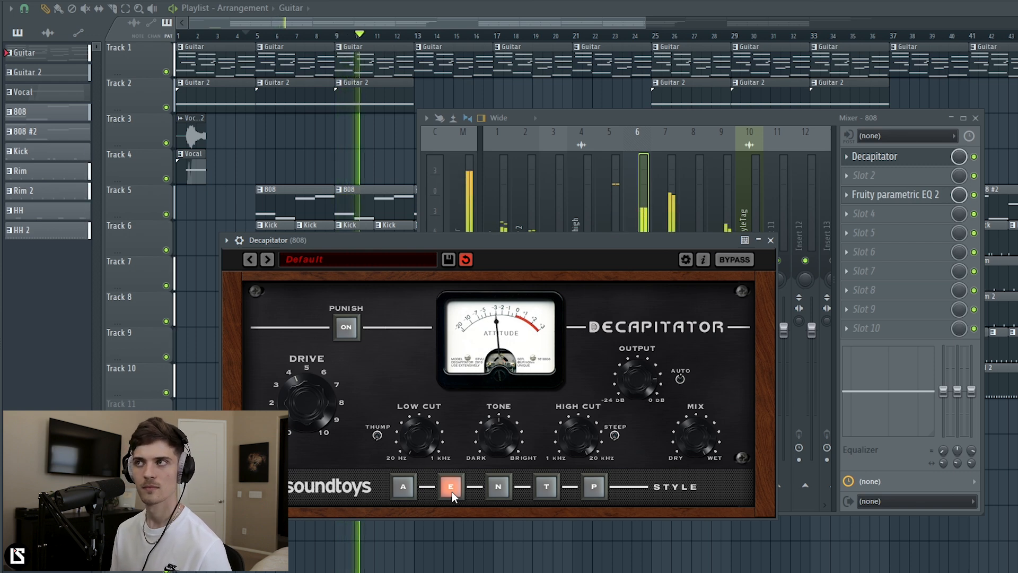
key("space")
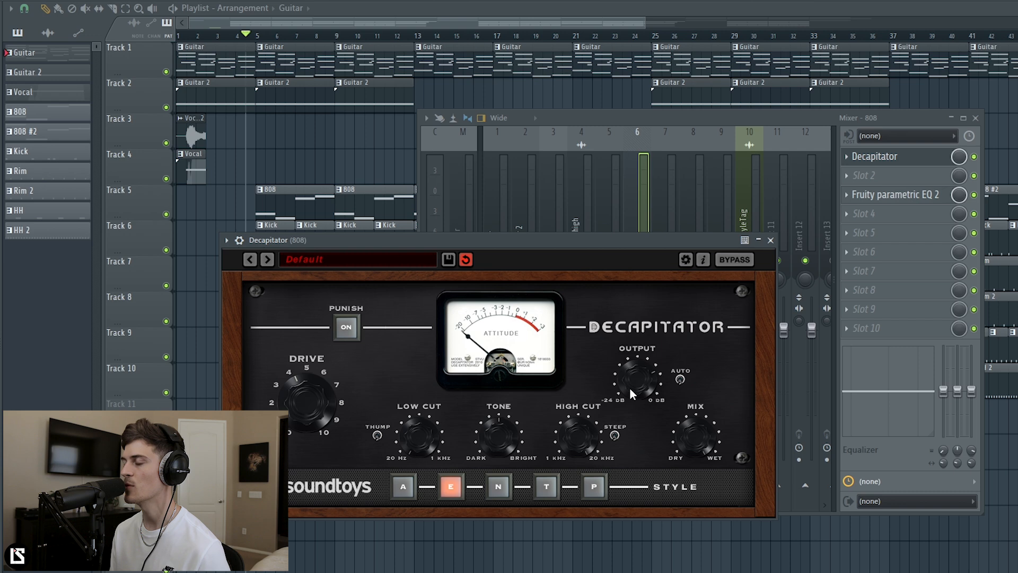
Close Decapitator and go through the Guitar and 808 effect chains in the mixer, ending on the Kick track
left_click(976, 118)
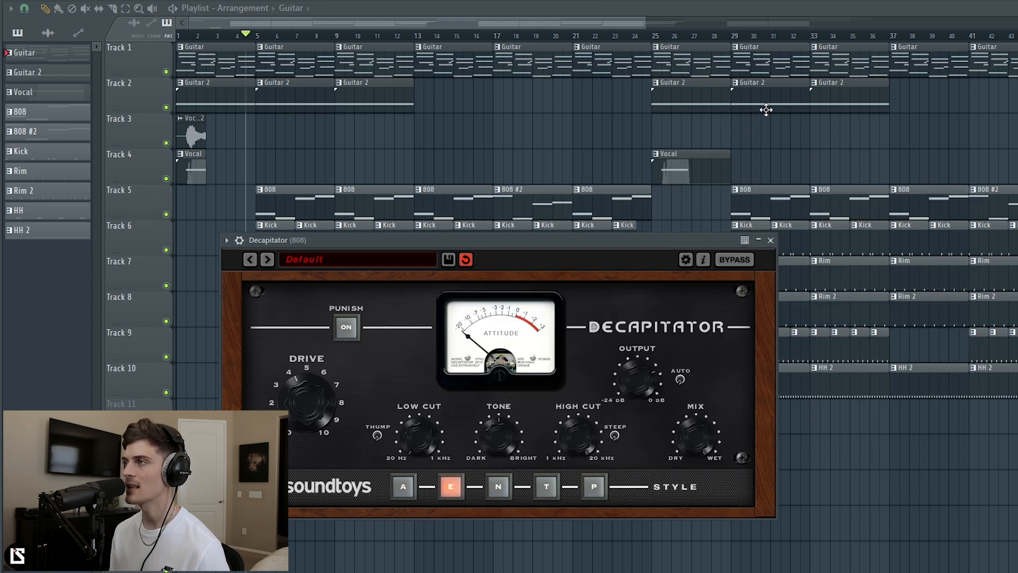
left_click(771, 240)
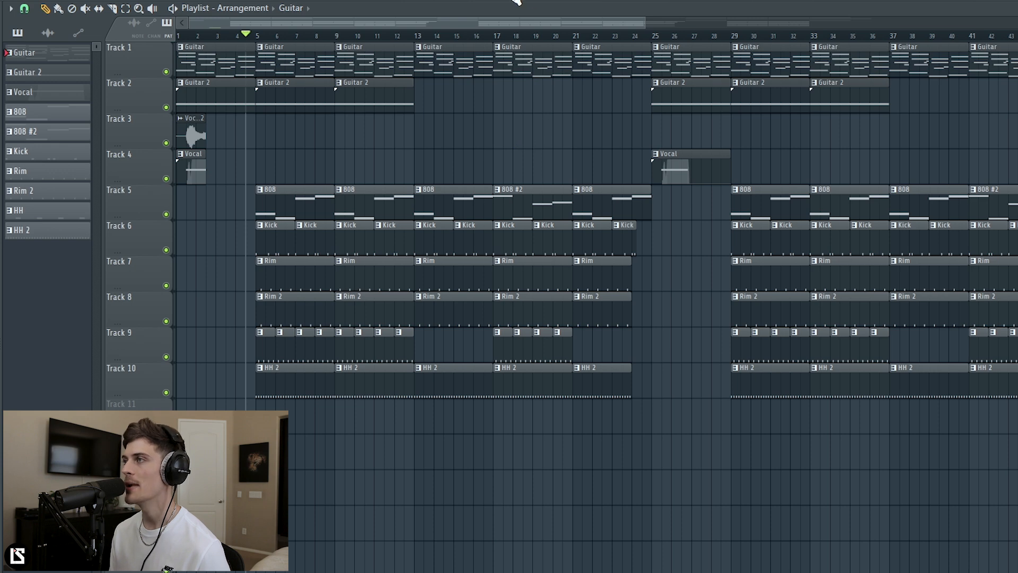
key("F9")
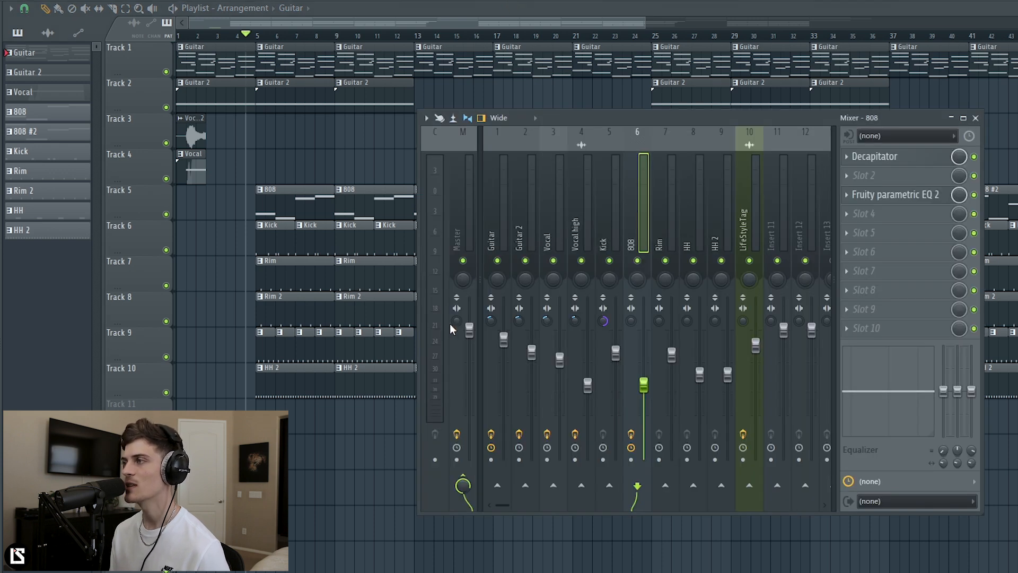
left_click(495, 239)
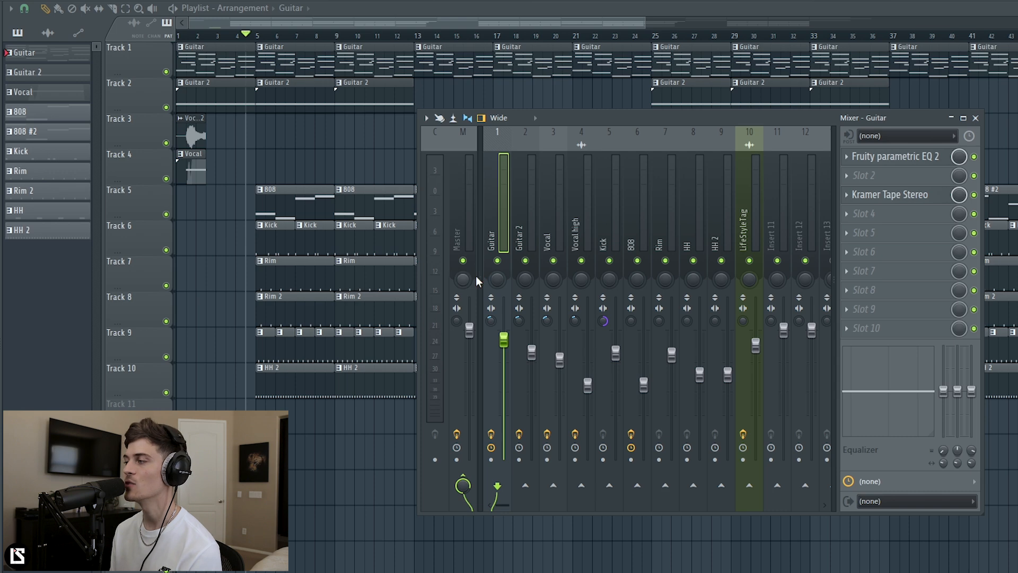
left_click(640, 233)
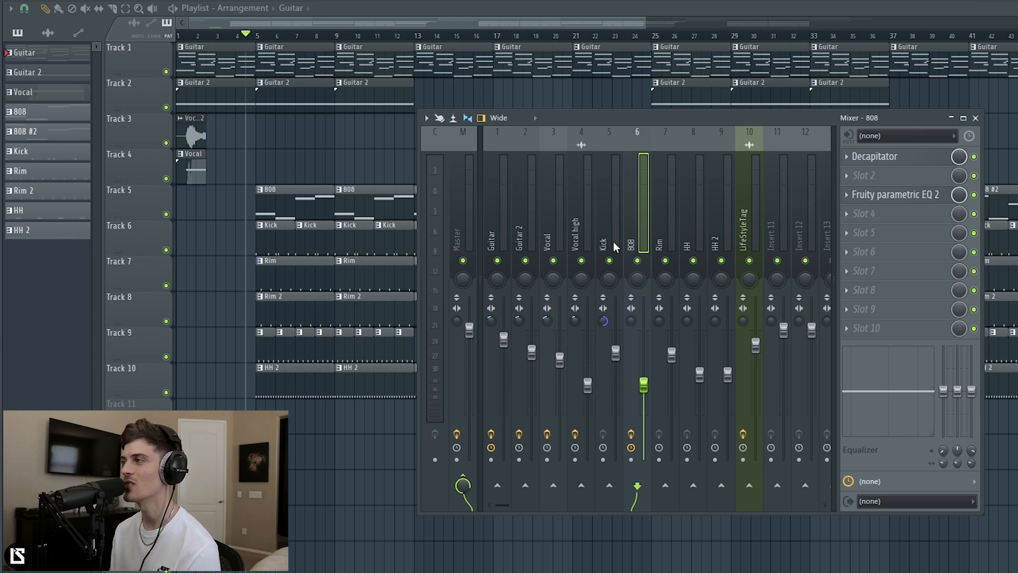
left_click(614, 231)
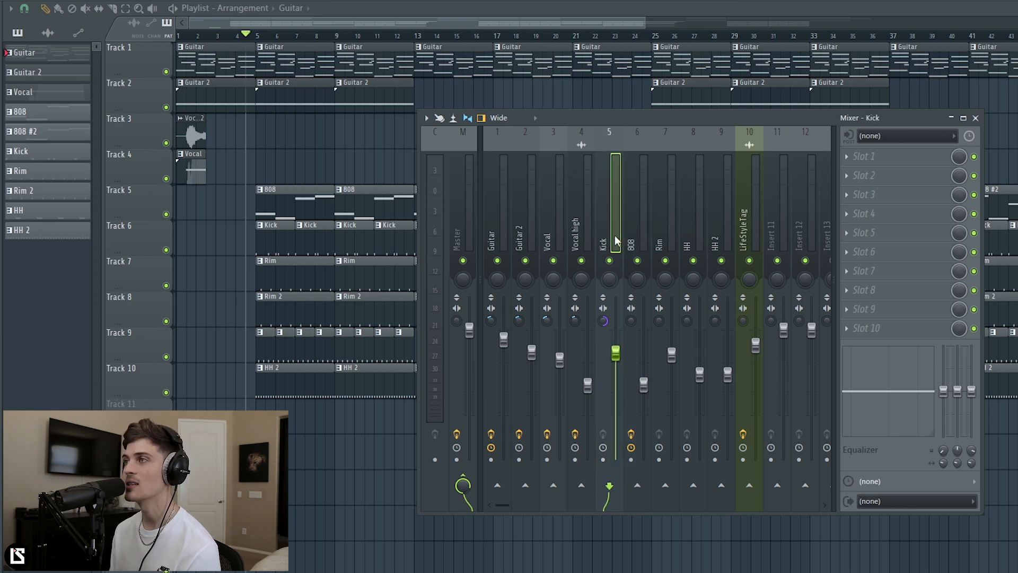